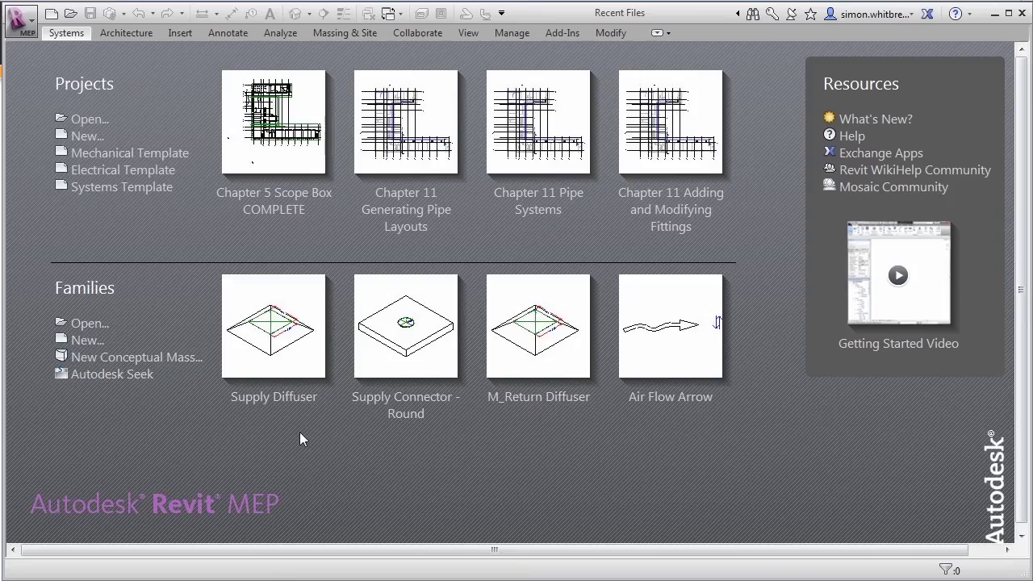
Open the project Chapter 11 Generating Pipe Layouts.rvt from the Chapter 11 folder of Revit MEP 2013.
{"action": "left_click", "coordinate": [86, 121]}
{"action": "left_click", "coordinate": [388, 150]}
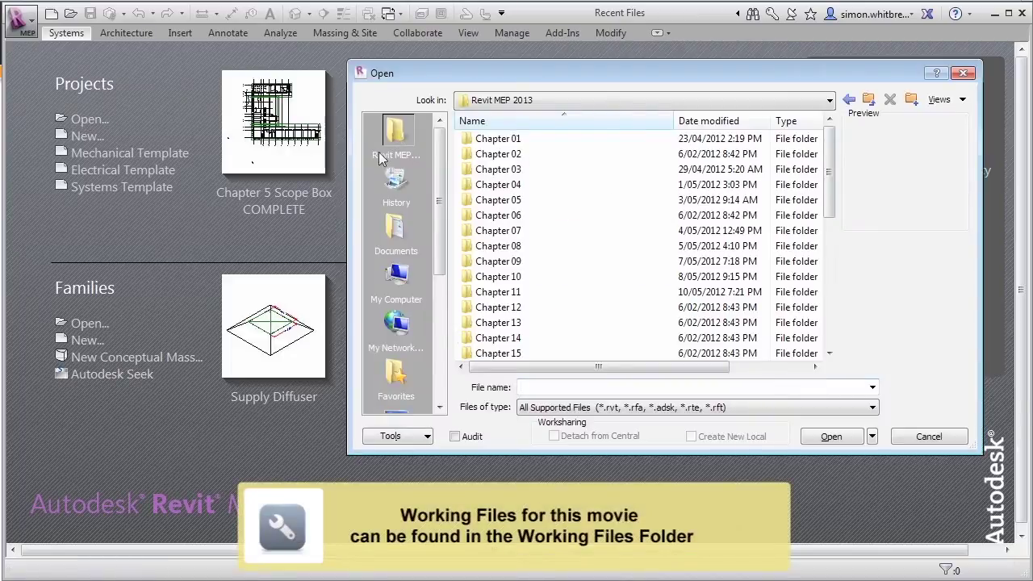
{"action": "double_click", "coordinate": [498, 292]}
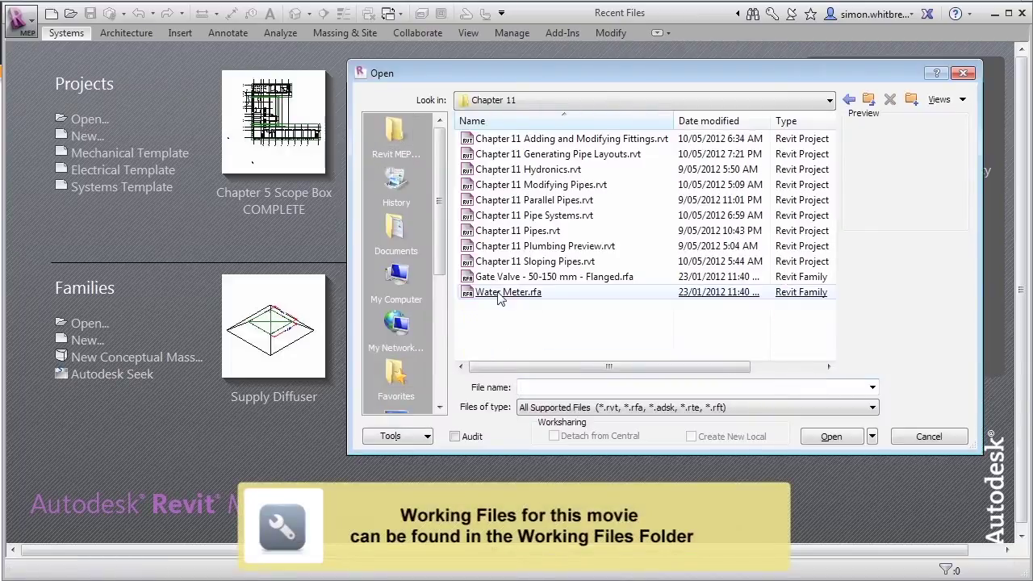
{"action": "left_click", "coordinate": [500, 294]}
{"action": "left_click", "coordinate": [500, 157]}
{"action": "double_click", "coordinate": [498, 156]}
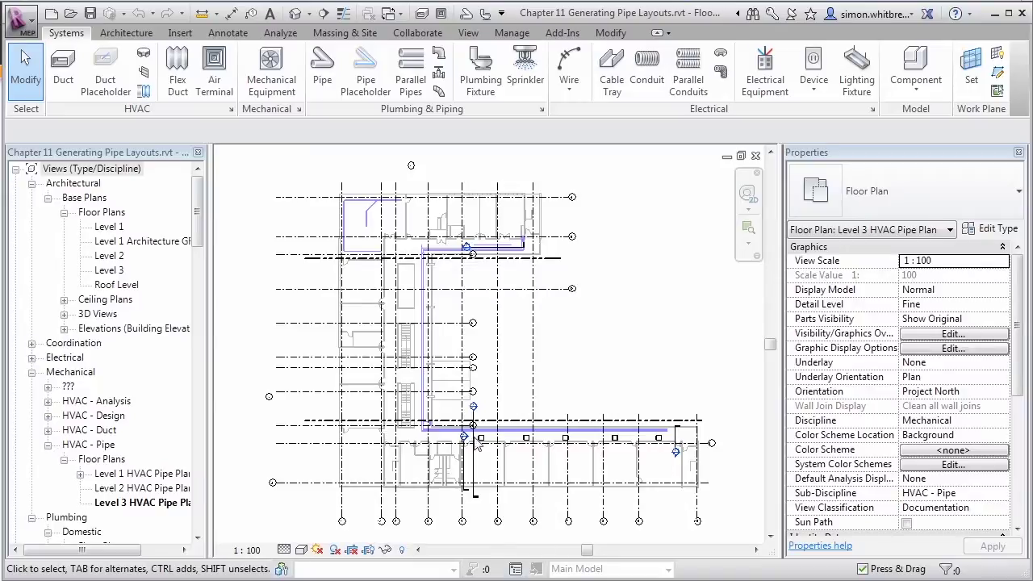
{"action": "left_click", "coordinate": [482, 440]}
{"action": "scroll", "coordinate": [481, 441], "scroll_direction": "up", "scroll_amount": 3}
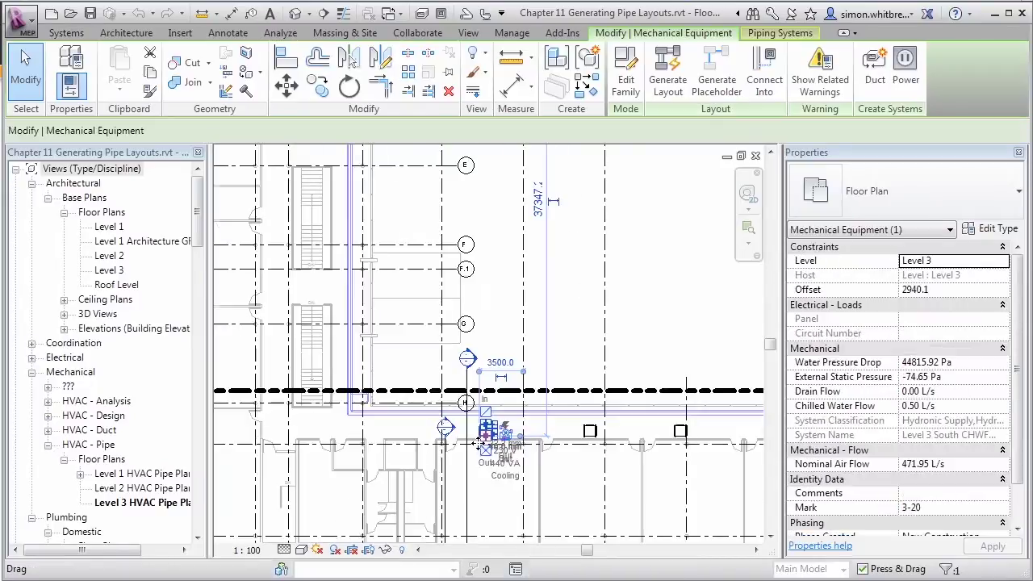
{"action": "scroll", "coordinate": [482, 448], "scroll_direction": "up", "scroll_amount": 2}
{"action": "middle_click_drag", "start_coordinate": [506, 510], "coordinate": [250, 353]}
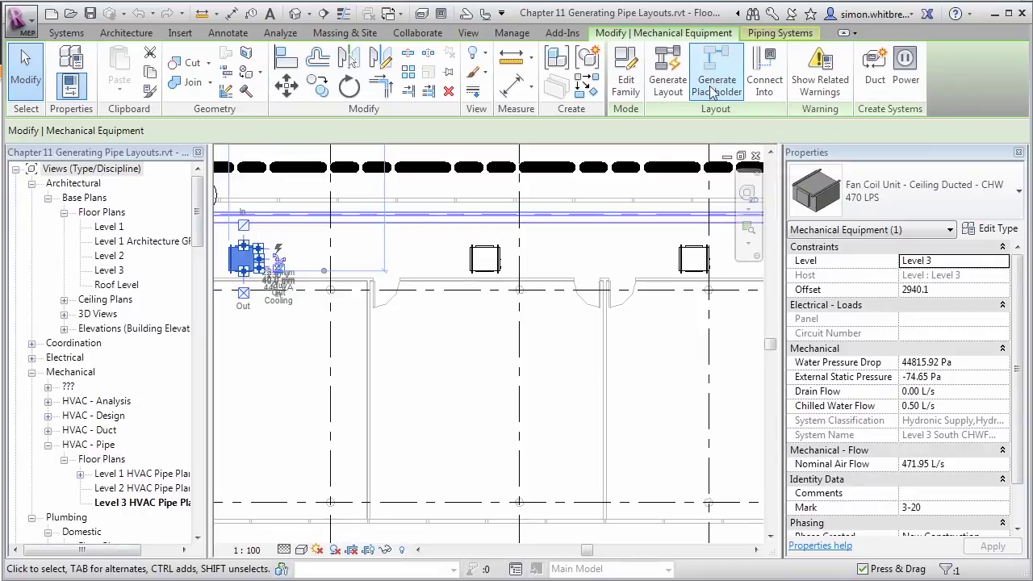
{"action": "left_click", "coordinate": [661, 95]}
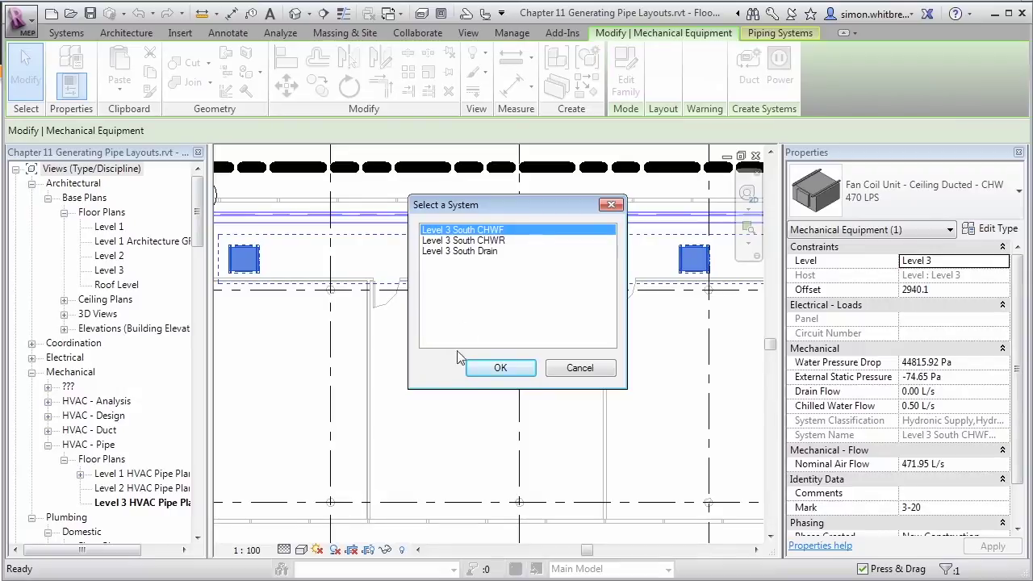
{"action": "left_click", "coordinate": [497, 370]}
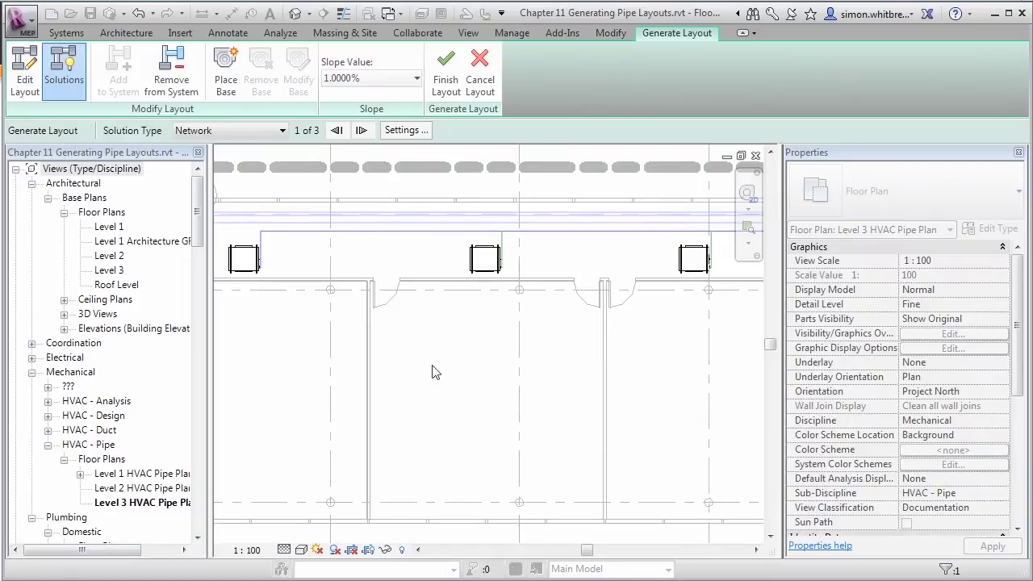
{"action": "scroll", "coordinate": [433, 372], "scroll_direction": "down", "scroll_amount": 5}
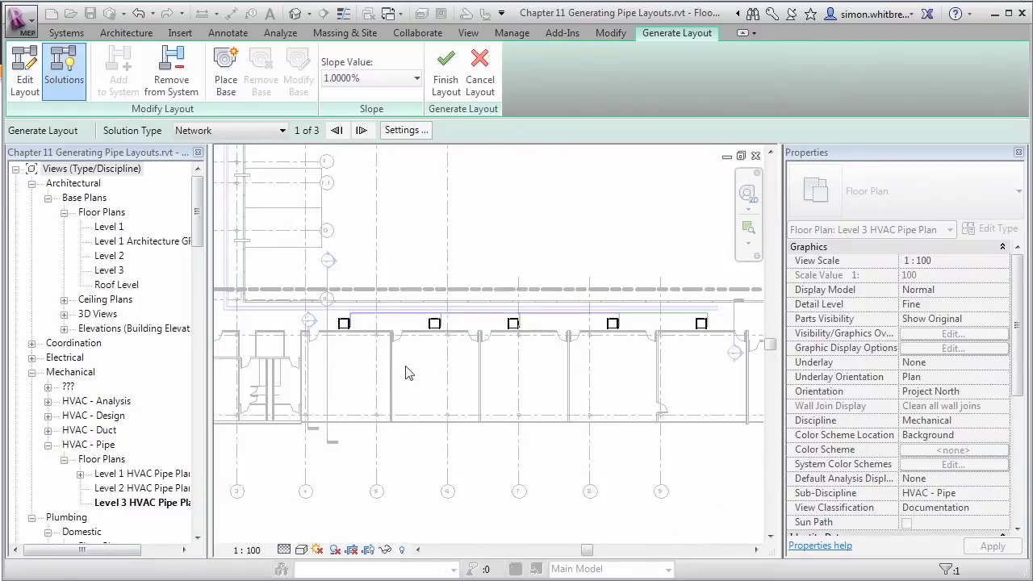
{"action": "scroll", "coordinate": [454, 372], "scroll_direction": "up", "scroll_amount": 2}
{"action": "middle_click_drag", "start_coordinate": [460, 373], "coordinate": [403, 325]}
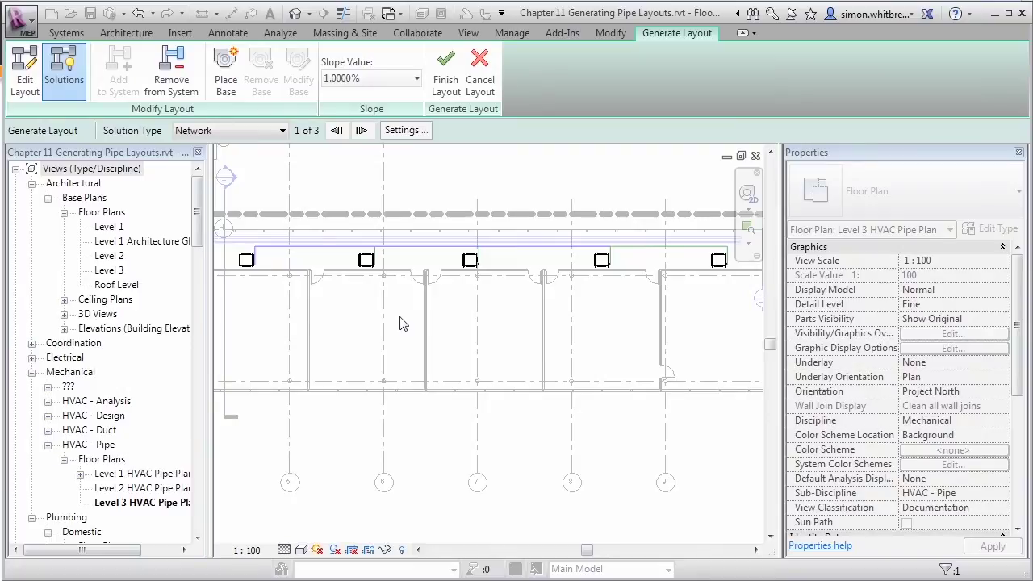
{"action": "left_click", "coordinate": [481, 71]}
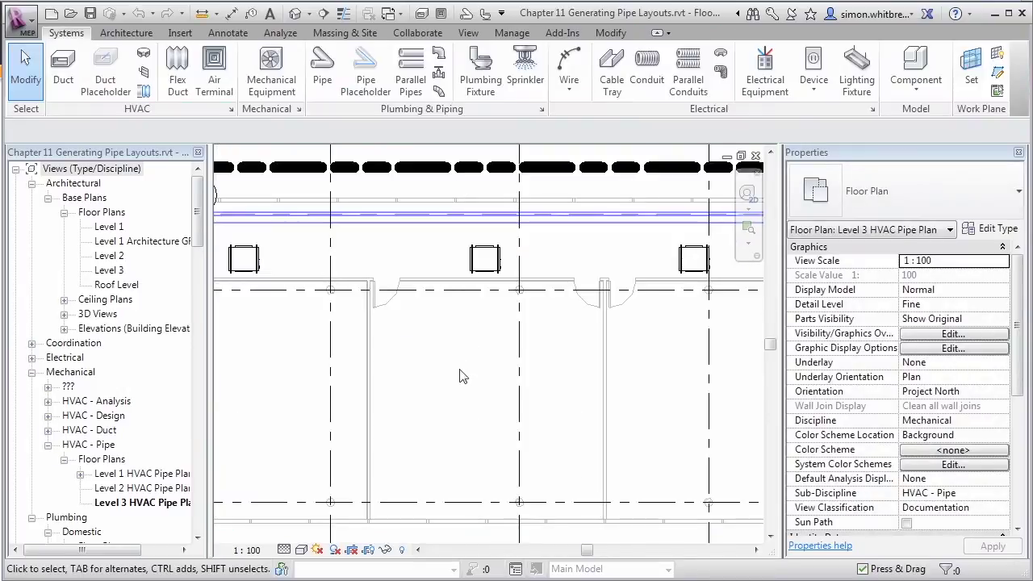
Show the model in the default 3D view and orient it to the Level 3 HVAC Pipe Plan floor plan.
{"action": "scroll", "coordinate": [461, 376], "scroll_direction": "down", "scroll_amount": 6}
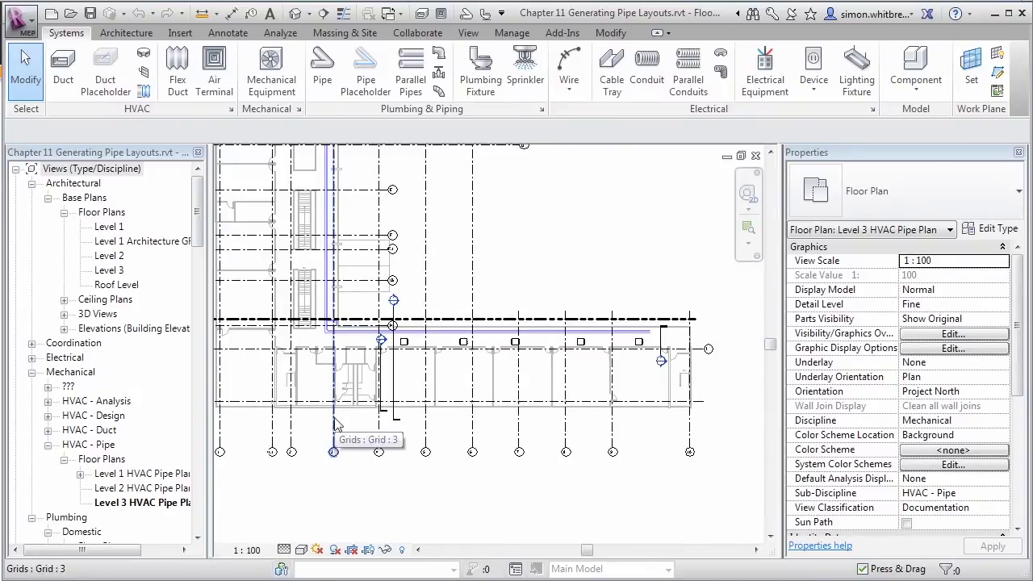
{"action": "left_click", "coordinate": [296, 16]}
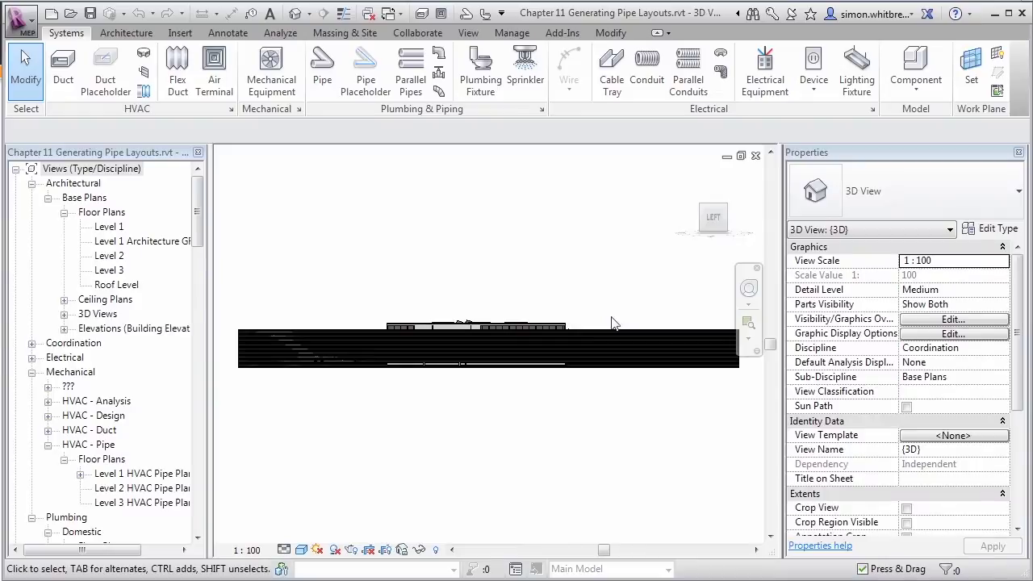
{"action": "right_click", "coordinate": [718, 220]}
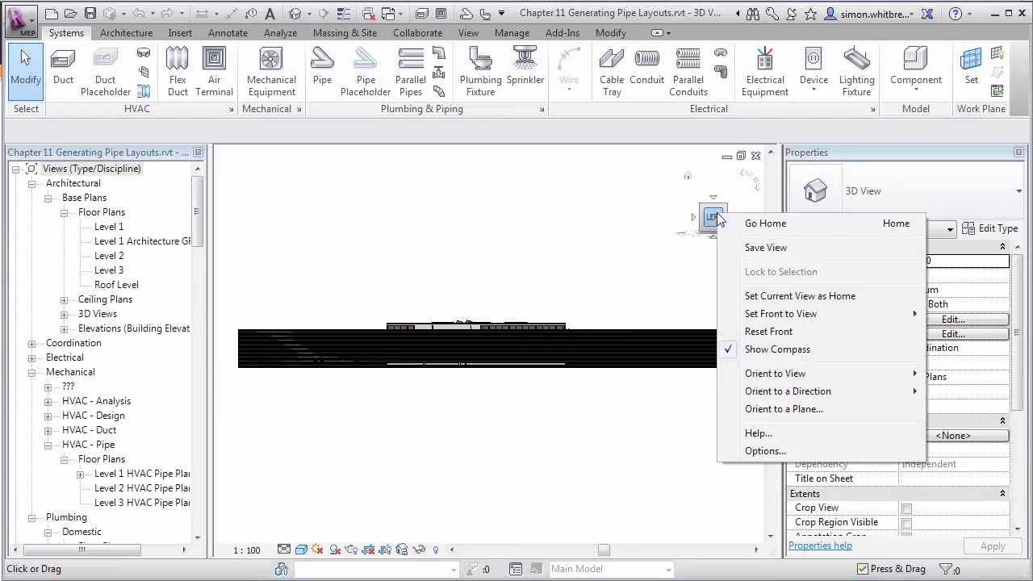
{"action": "mouse_move", "coordinate": [778, 380]}
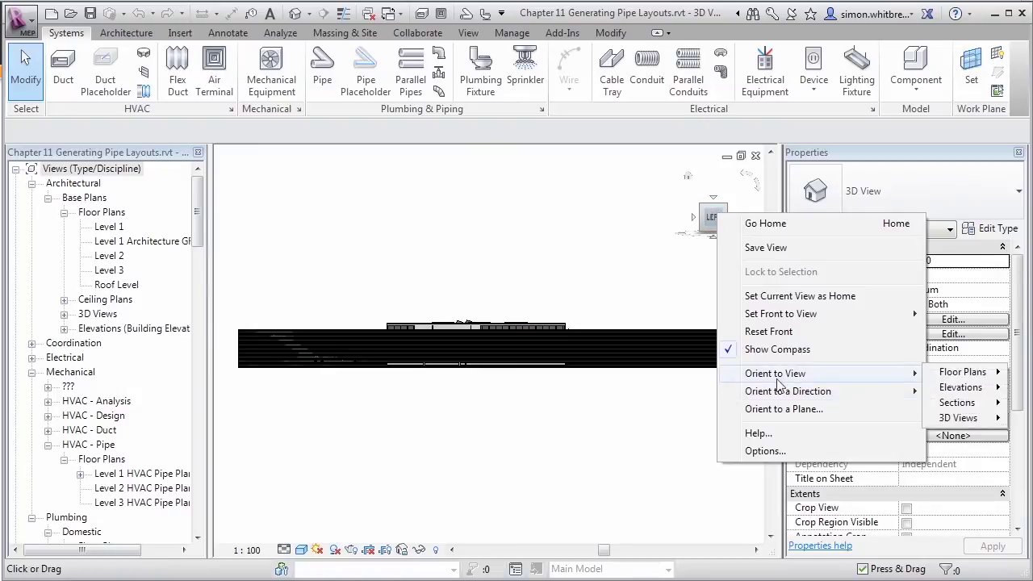
{"action": "mouse_move", "coordinate": [946, 378]}
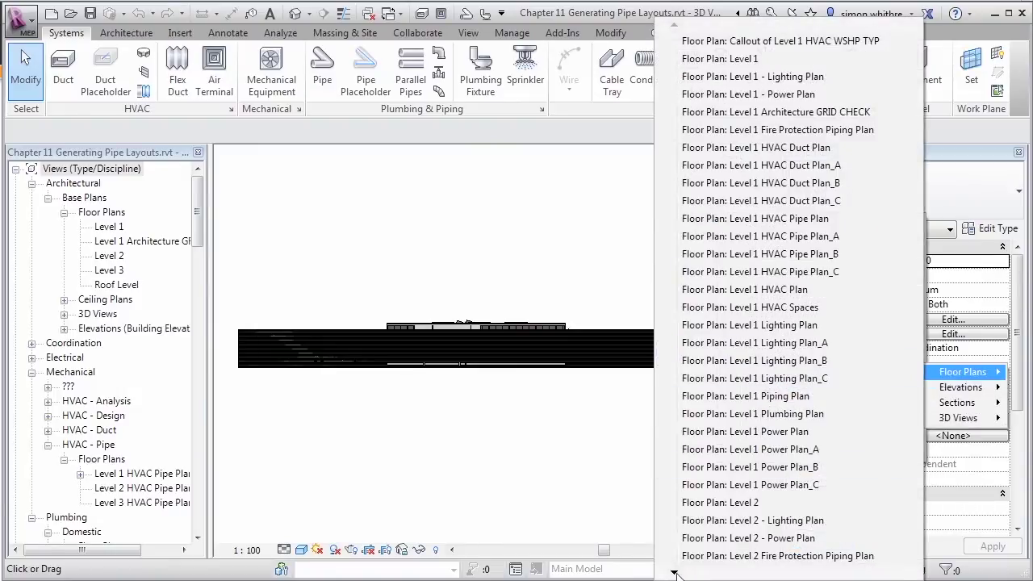
{"action": "mouse_move", "coordinate": [674, 573]}
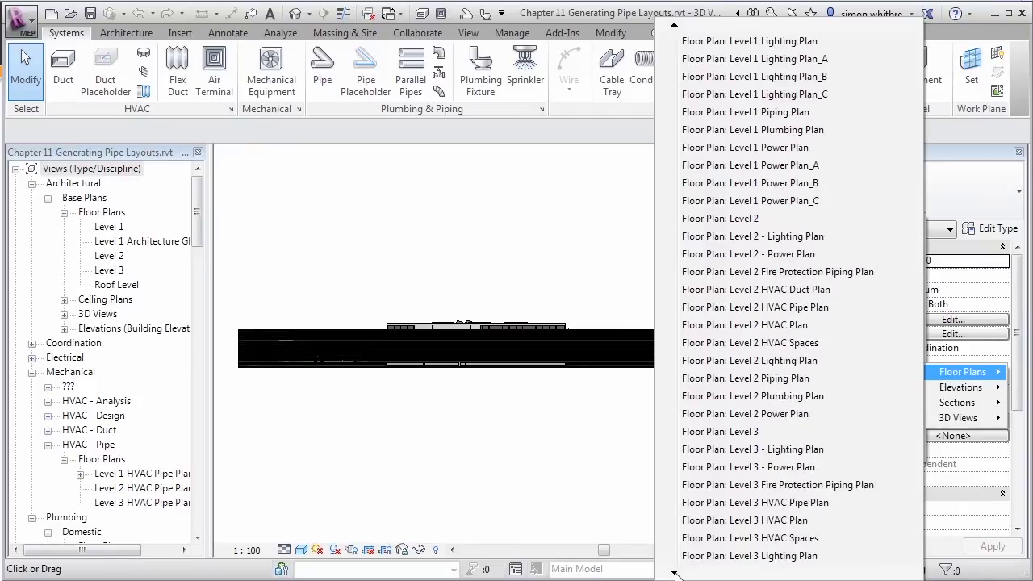
{"action": "left_click", "coordinate": [713, 505]}
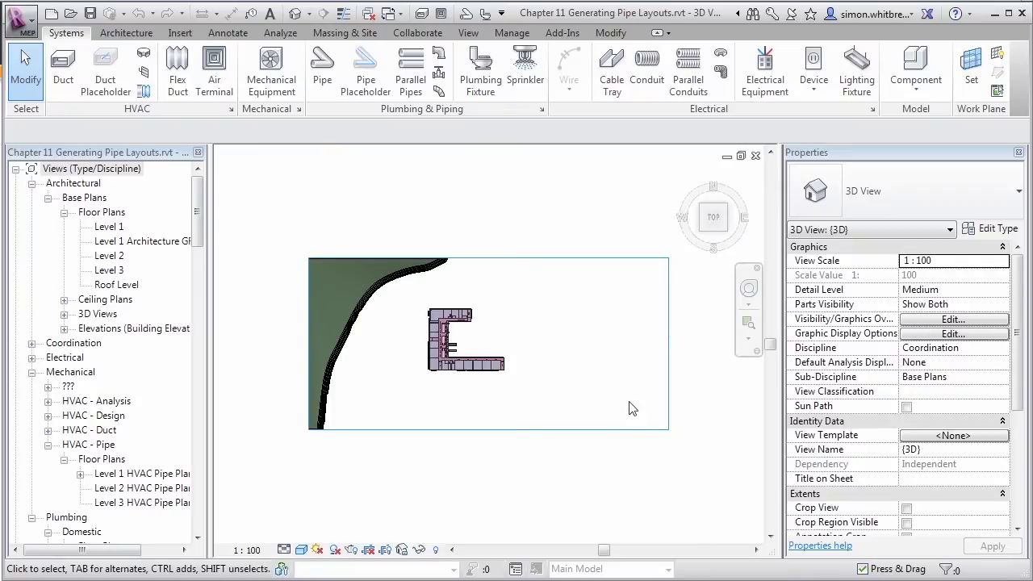
Shrink the 3D view's section box on its four plan sides so it fits closely around the C-shaped building.
{"action": "left_click", "coordinate": [669, 359]}
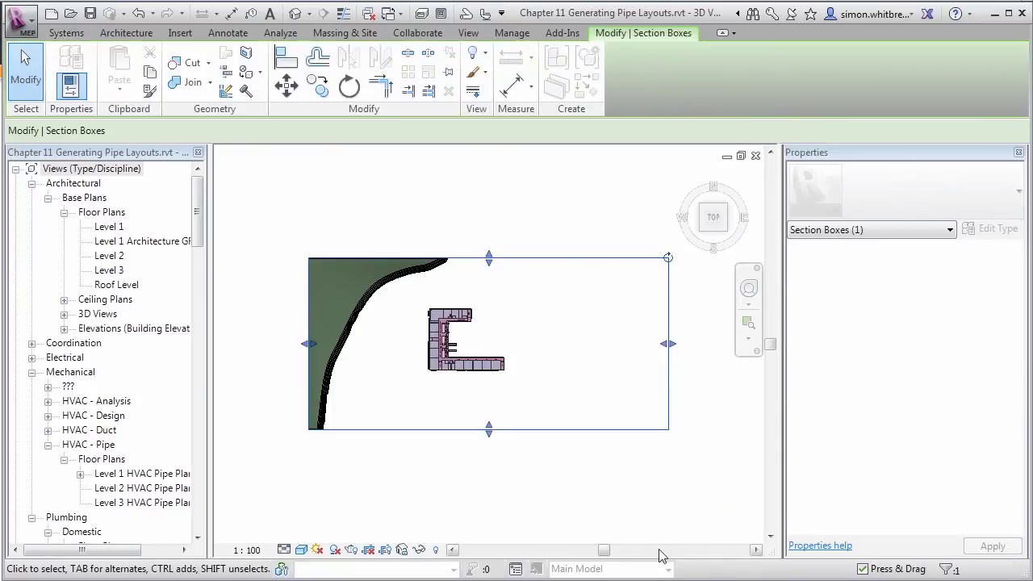
{"action": "left_click_drag", "start_coordinate": [669, 343], "coordinate": [485, 258]}
{"action": "left_click_drag", "start_coordinate": [410, 256], "coordinate": [410, 303]}
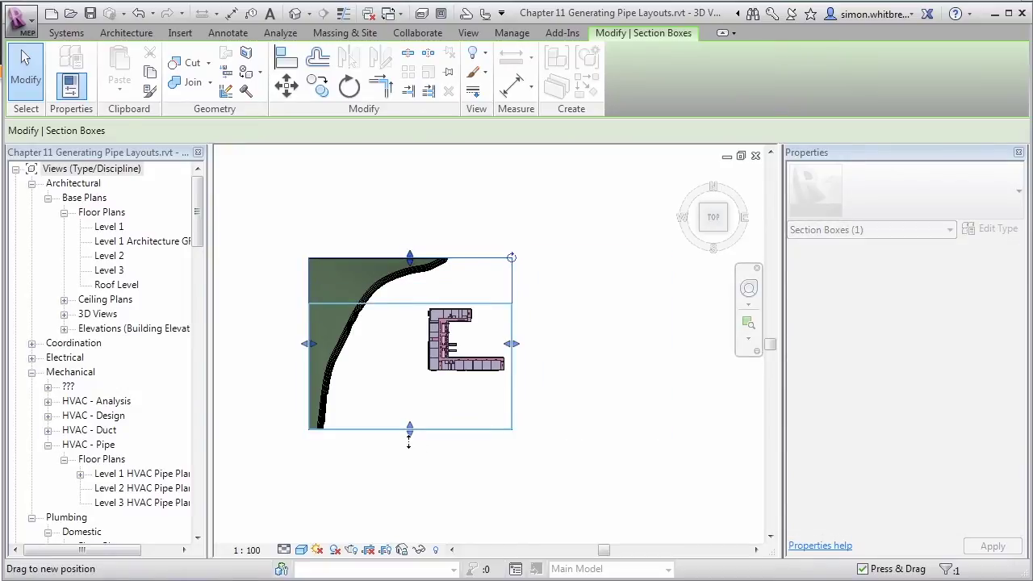
{"action": "left_click_drag", "start_coordinate": [411, 429], "coordinate": [419, 341]}
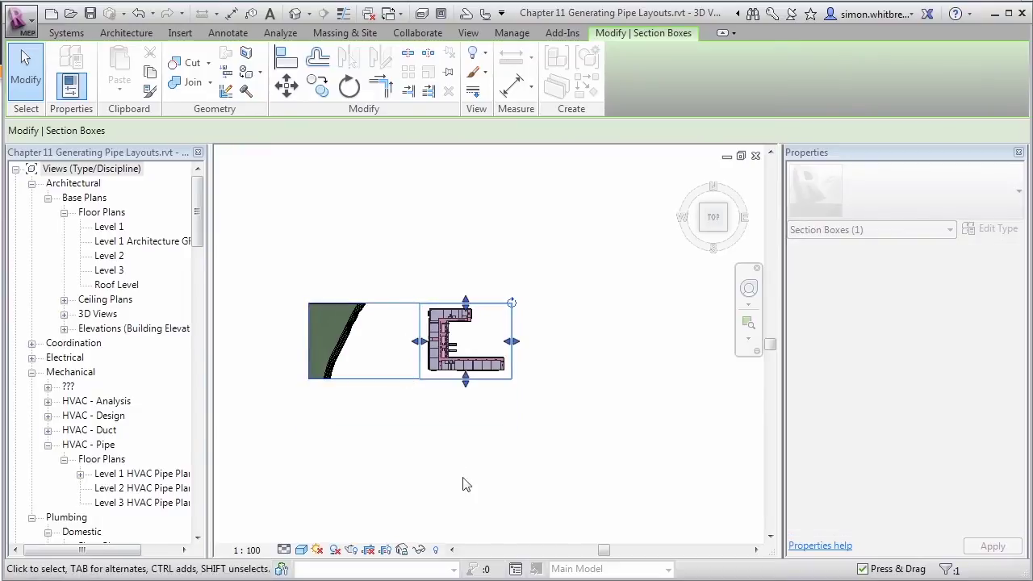
Start Generate Layout from the end fan coil unit of the Level 3 row in 3D, using the Level 3 South CHWF system.
{"action": "middle_click_drag", "start_coordinate": [405, 511], "coordinate": [335, 431], "text": "shift"}
{"action": "scroll", "coordinate": [266, 517], "scroll_direction": "up", "scroll_amount": 6}
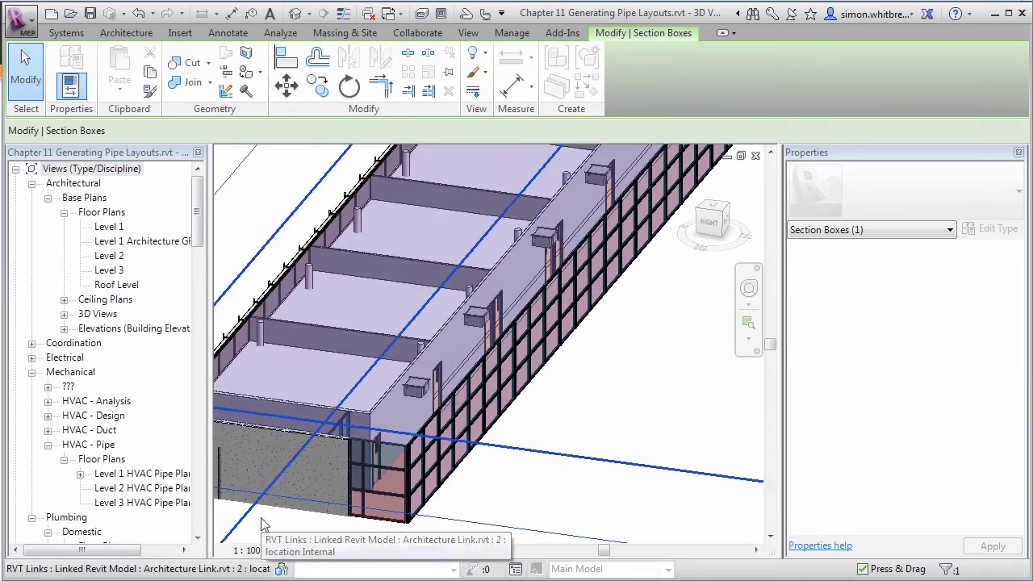
{"action": "middle_click_drag", "start_coordinate": [377, 437], "coordinate": [301, 465], "text": "shift"}
{"action": "scroll", "coordinate": [489, 404], "scroll_direction": "down", "scroll_amount": 4}
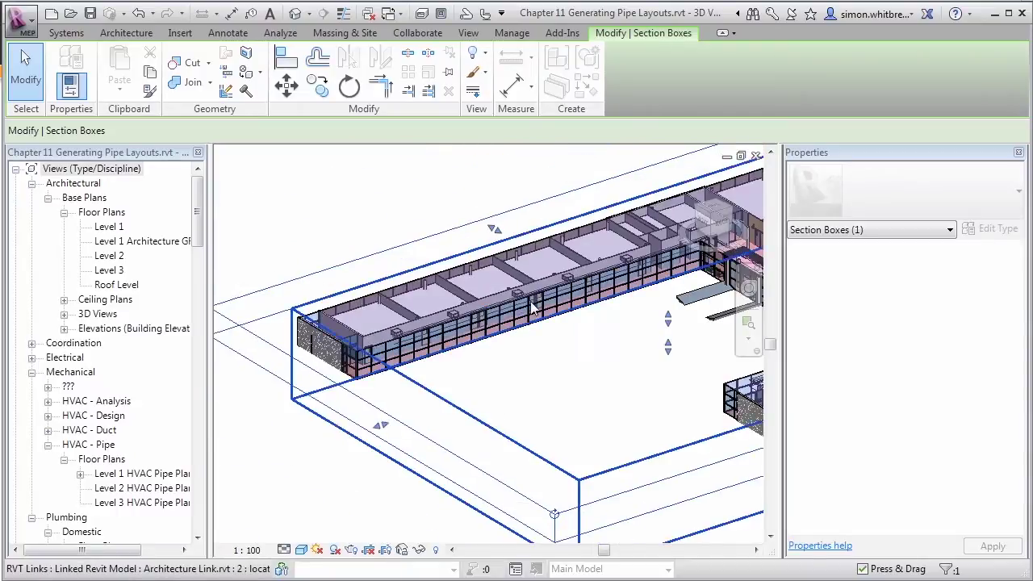
{"action": "scroll", "coordinate": [534, 302], "scroll_direction": "up", "scroll_amount": 2}
{"action": "middle_click_drag", "start_coordinate": [526, 371], "coordinate": [523, 394]}
{"action": "left_click", "coordinate": [523, 394]}
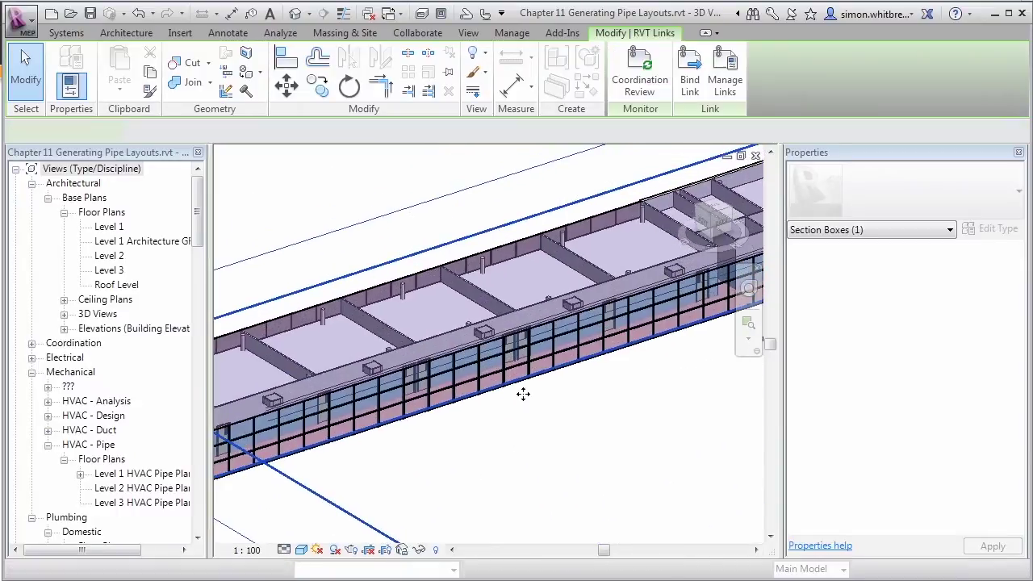
{"action": "key", "text": "Escape"}
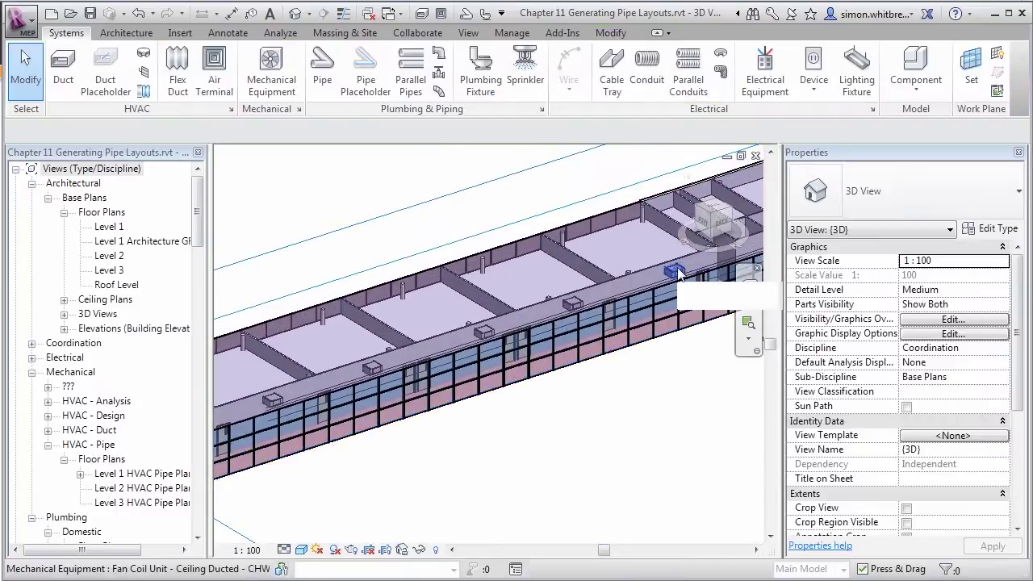
{"action": "left_click", "coordinate": [678, 275]}
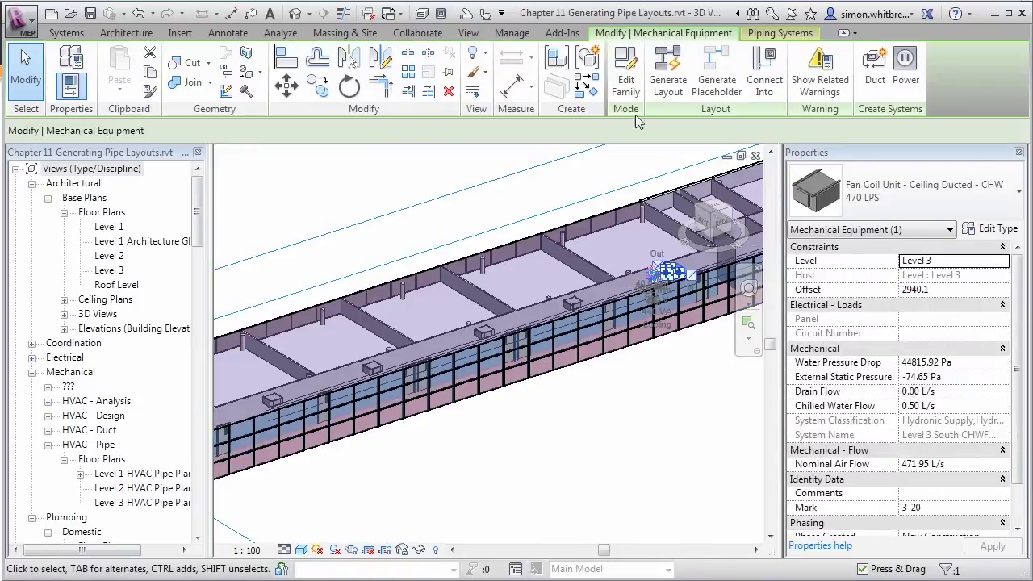
{"action": "left_click", "coordinate": [664, 73]}
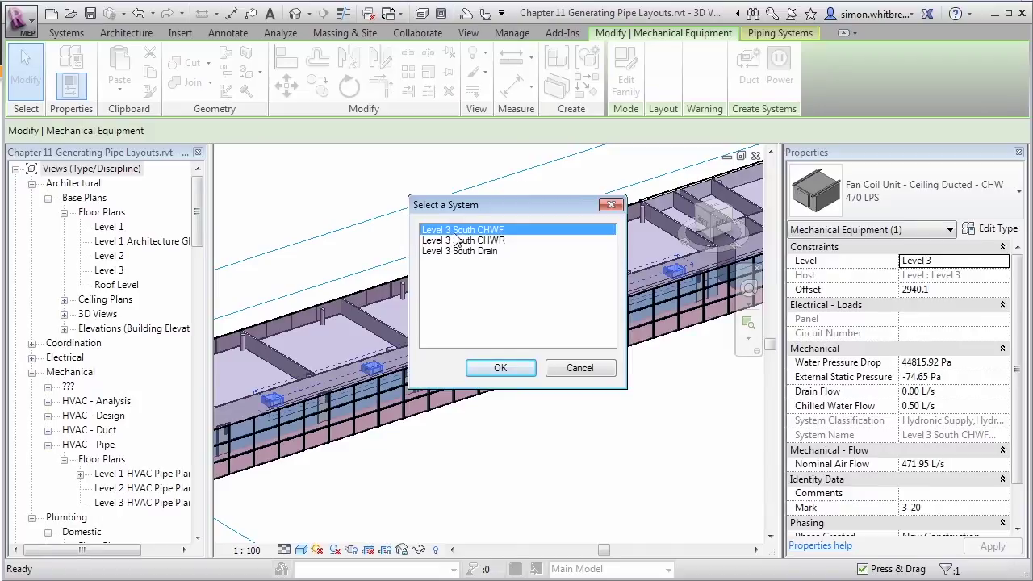
{"action": "left_click", "coordinate": [517, 371]}
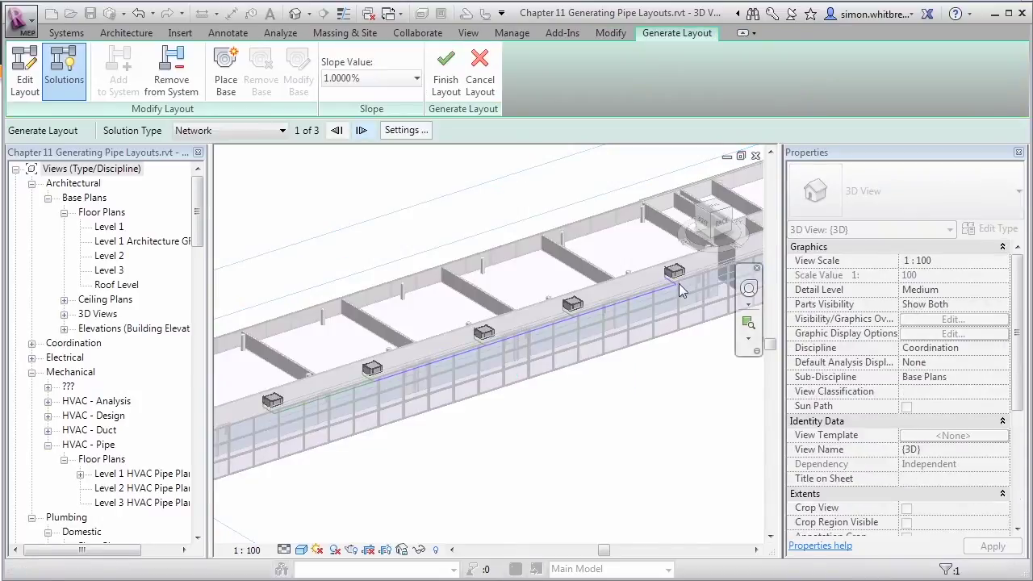
Examine the proposed pipe route and its connections at the fan coil units along the glazed facade.
{"action": "scroll", "coordinate": [677, 285], "scroll_direction": "up", "scroll_amount": 5}
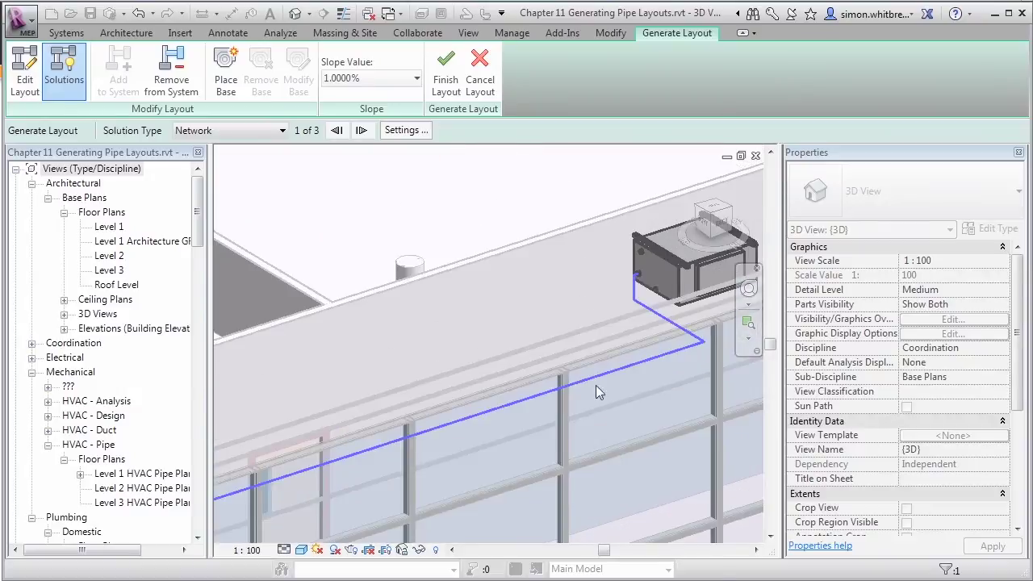
{"action": "scroll", "coordinate": [676, 290], "scroll_direction": "down", "scroll_amount": 5}
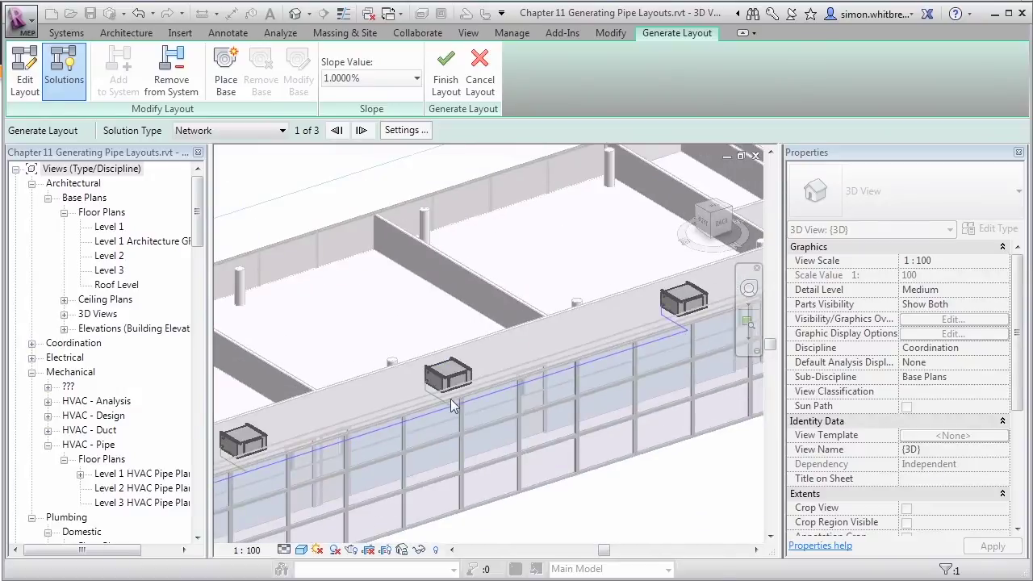
{"action": "scroll", "coordinate": [451, 398], "scroll_direction": "up", "scroll_amount": 5}
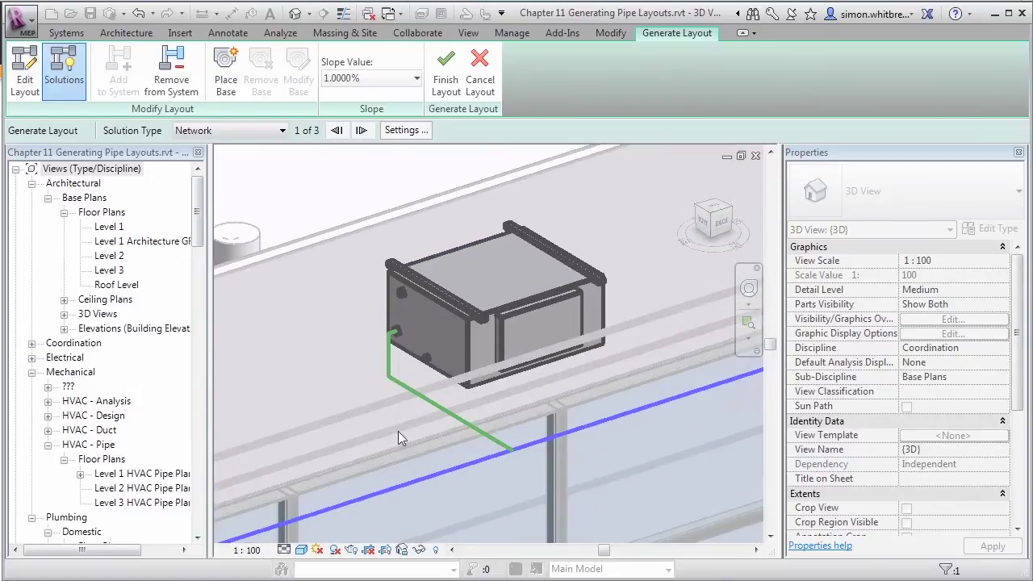
{"action": "scroll", "coordinate": [428, 350], "scroll_direction": "down", "scroll_amount": 4}
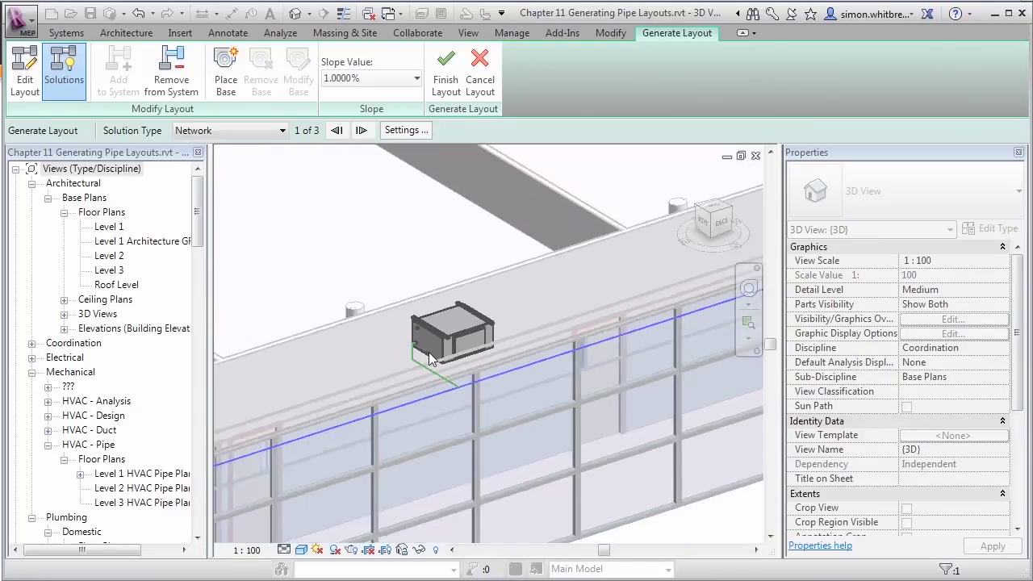
{"action": "scroll", "coordinate": [428, 357], "scroll_direction": "down", "scroll_amount": 5}
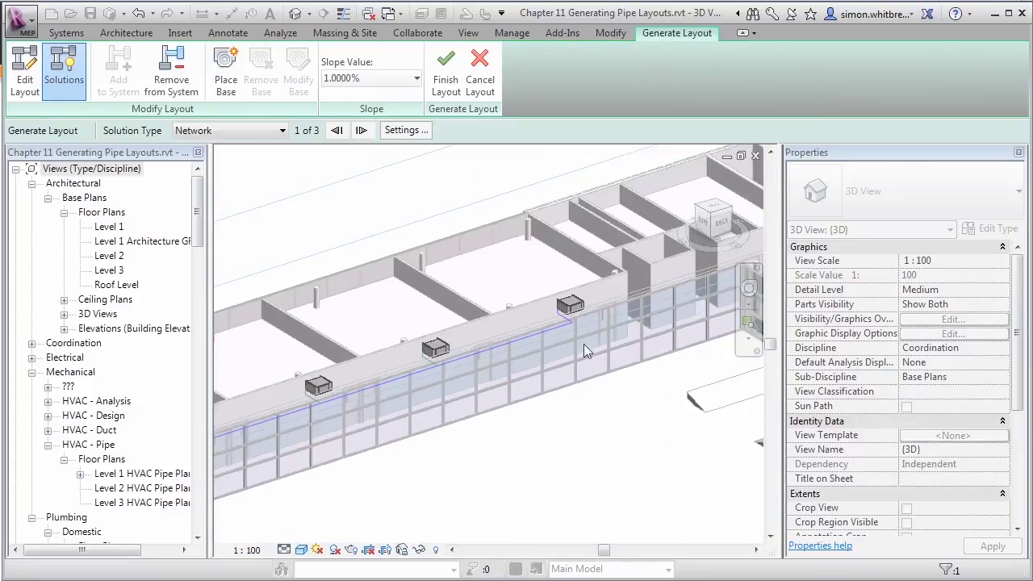
{"action": "scroll", "coordinate": [562, 309], "scroll_direction": "up", "scroll_amount": 5}
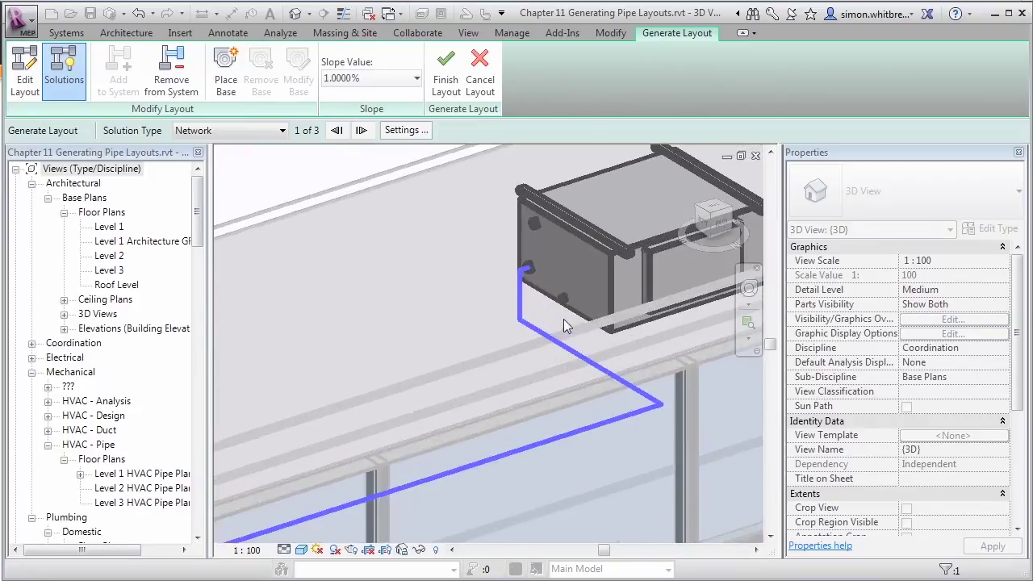
{"action": "scroll", "coordinate": [565, 319], "scroll_direction": "up", "scroll_amount": 3}
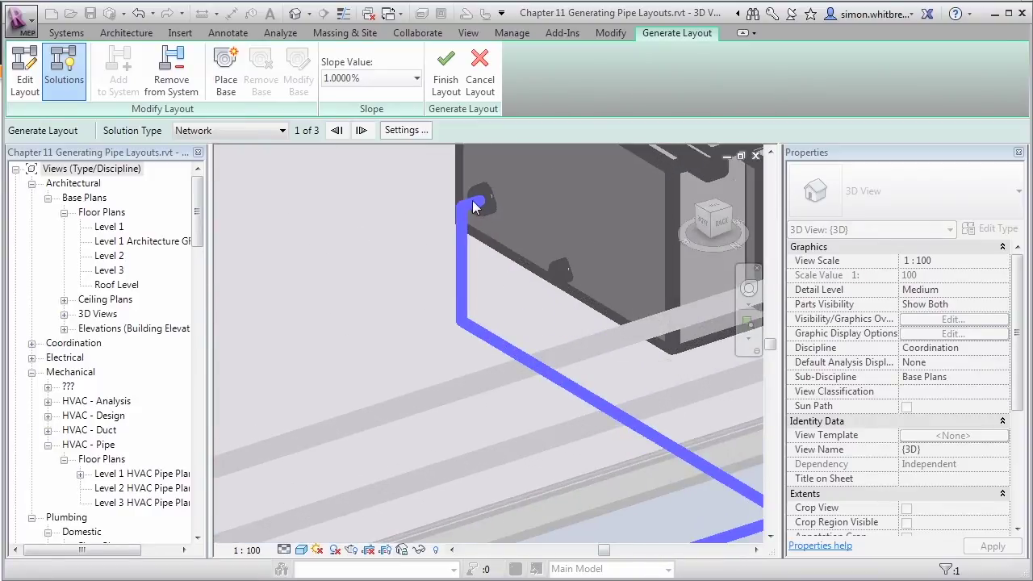
{"action": "scroll", "coordinate": [475, 206], "scroll_direction": "down", "scroll_amount": 5}
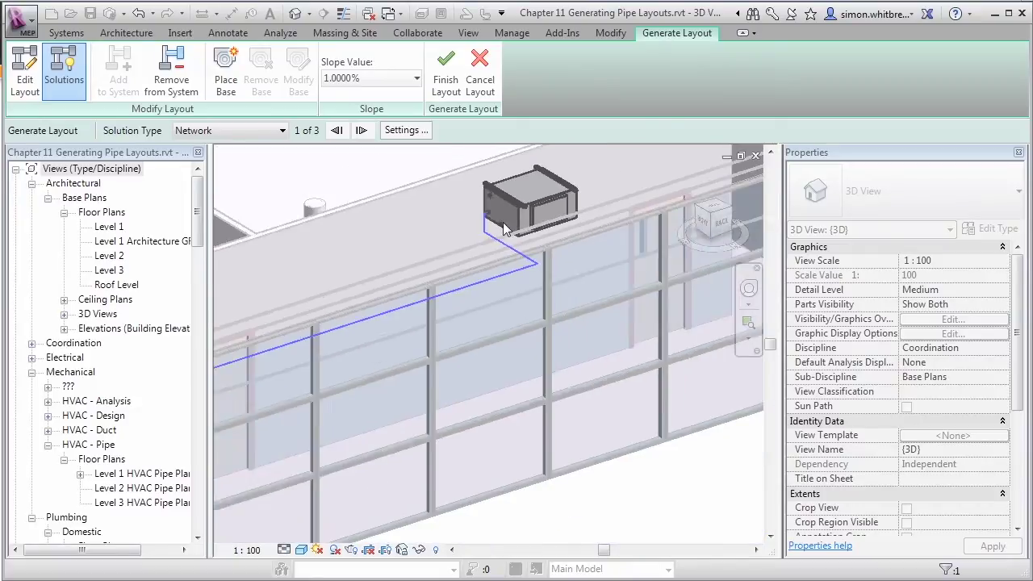
Review the alternative Network routing solutions for the pipe layout along the fan coil units.
{"action": "scroll", "coordinate": [505, 237], "scroll_direction": "down", "scroll_amount": 2}
{"action": "middle_click_drag", "start_coordinate": [423, 253], "coordinate": [513, 294]}
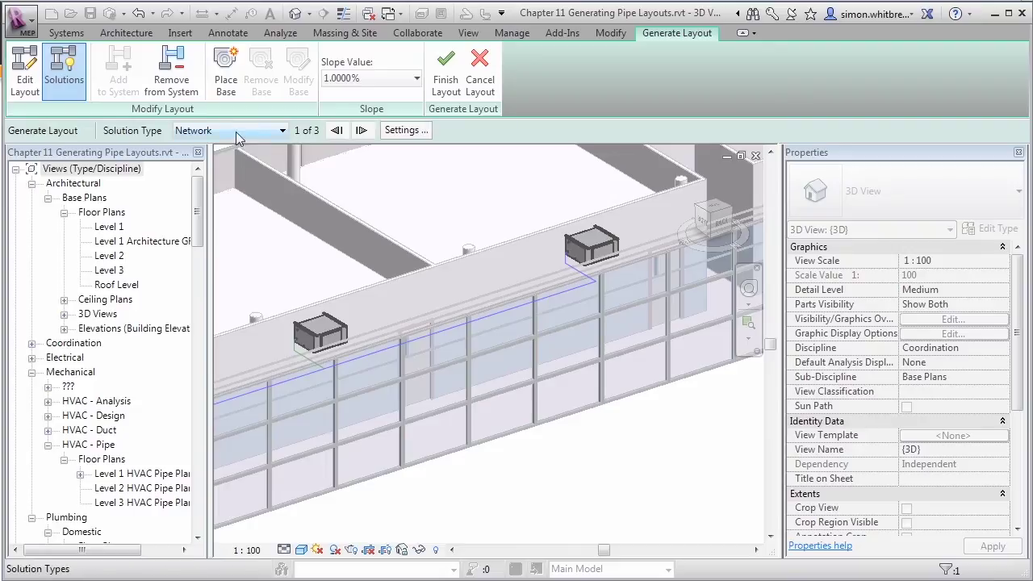
{"action": "left_click", "coordinate": [362, 132]}
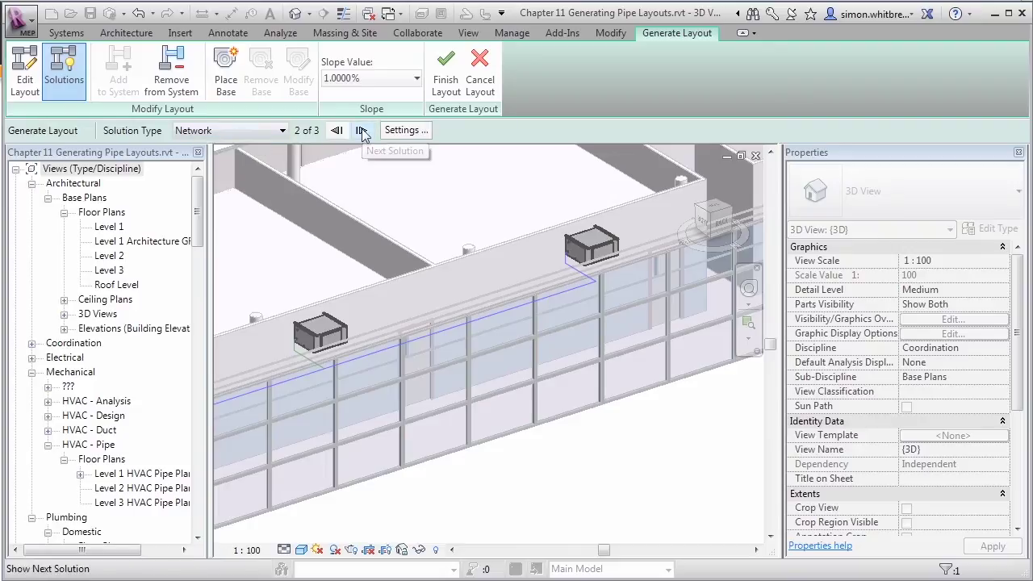
{"action": "left_click", "coordinate": [361, 131]}
{"action": "left_click", "coordinate": [362, 131]}
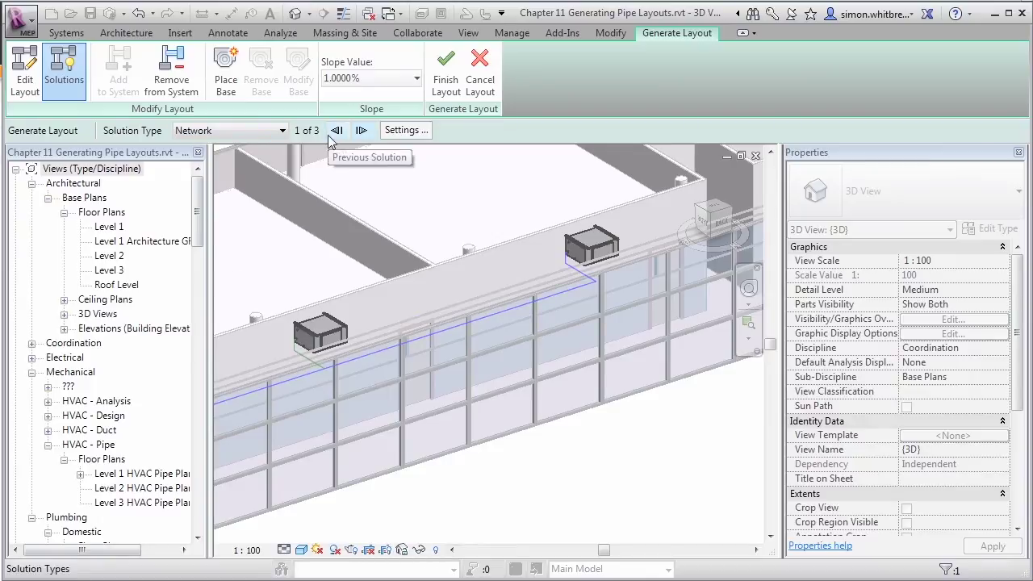
Switch the solution type to Perimeter and compare its alternative routes along the fan coil row.
{"action": "left_click", "coordinate": [253, 134]}
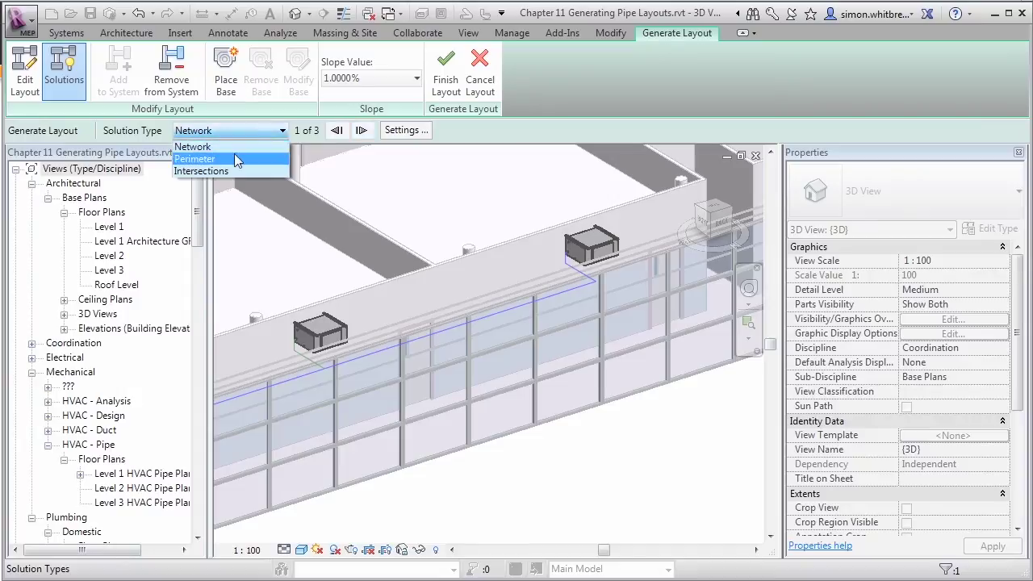
{"action": "left_click", "coordinate": [234, 156]}
{"action": "middle_click_drag", "start_coordinate": [235, 156], "coordinate": [587, 416], "text": "shift"}
{"action": "scroll", "coordinate": [387, 315], "scroll_direction": "down", "scroll_amount": 5}
{"action": "middle_click_drag", "start_coordinate": [438, 434], "coordinate": [330, 295]}
{"action": "scroll", "coordinate": [421, 415], "scroll_direction": "up", "scroll_amount": 4}
{"action": "middle_click_drag", "start_coordinate": [361, 493], "coordinate": [462, 365], "text": "shift"}
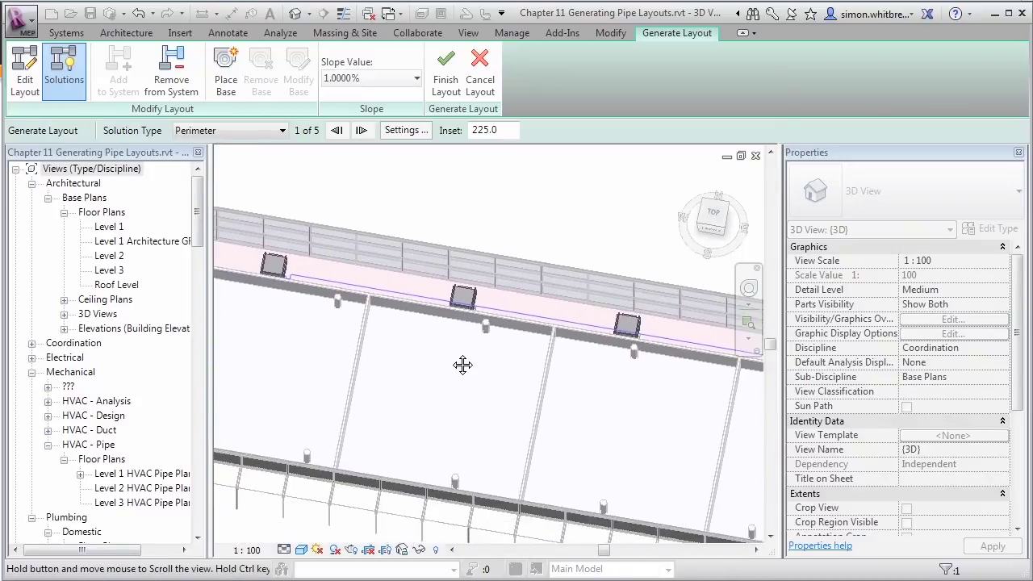
{"action": "left_click", "coordinate": [362, 130]}
{"action": "middle_click_drag", "start_coordinate": [395, 277], "coordinate": [505, 307], "text": "shift"}
{"action": "left_click", "coordinate": [360, 132]}
{"action": "left_click", "coordinate": [361, 131]}
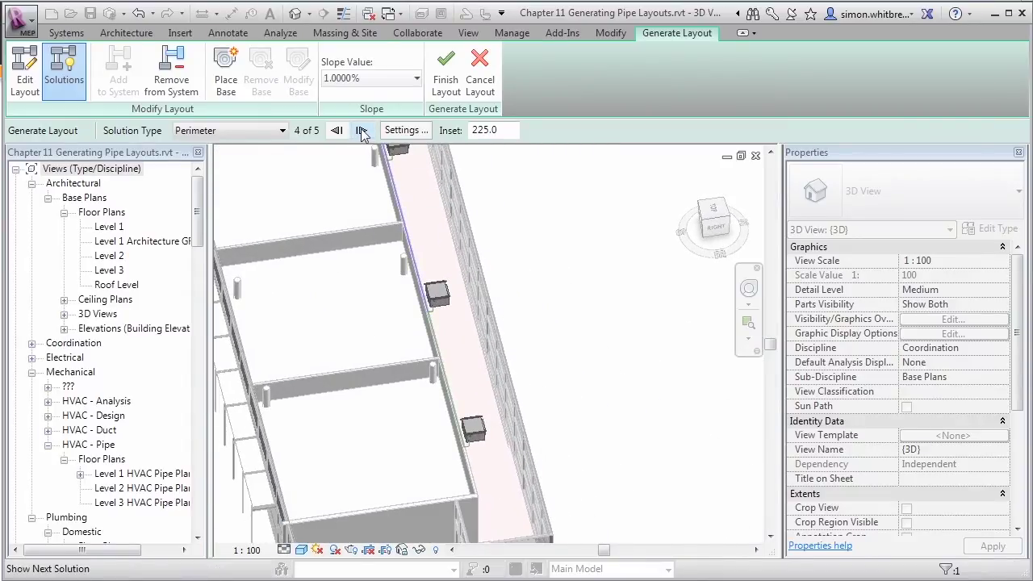
Preview the Intersections solution type and inspect its route along the glazed facade.
{"action": "left_click", "coordinate": [232, 131]}
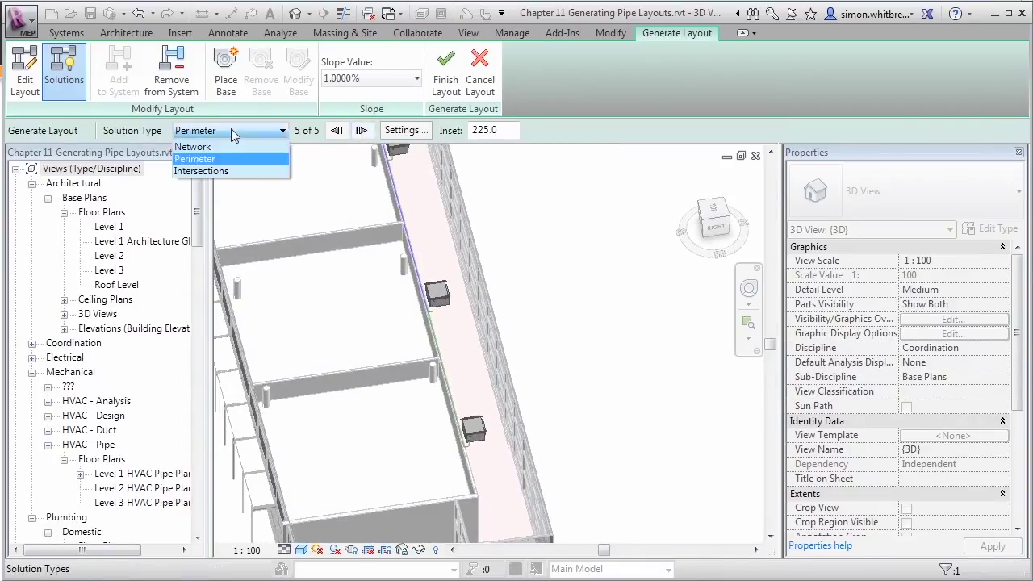
{"action": "left_click", "coordinate": [208, 172]}
{"action": "middle_click_drag", "start_coordinate": [387, 446], "coordinate": [351, 466], "text": "shift"}
{"action": "middle_click_drag", "start_coordinate": [350, 466], "coordinate": [390, 426]}
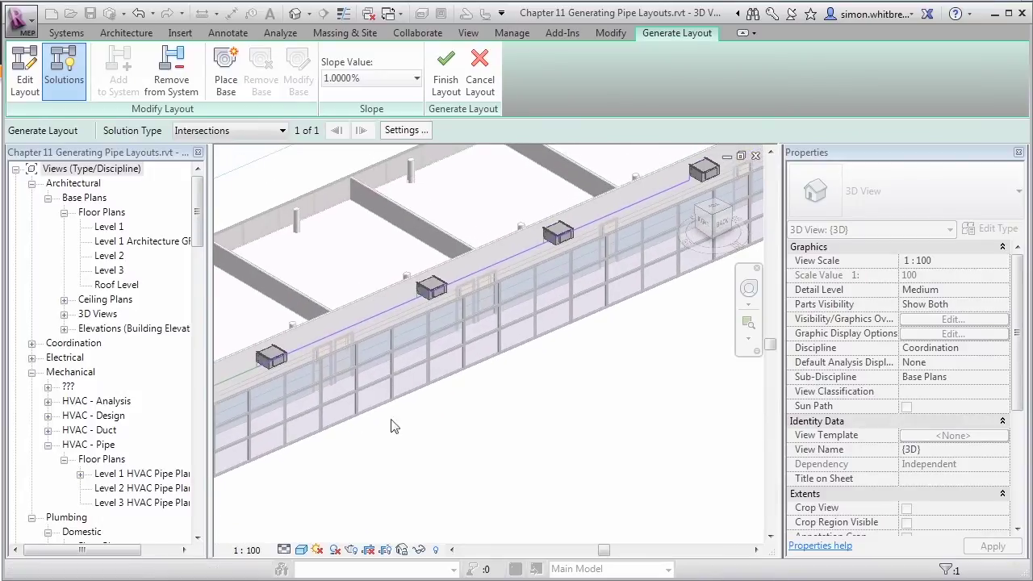
Set the solution type to Perimeter with an inset of 750 and check the branch at a fan coil unit.
{"action": "left_click", "coordinate": [252, 130]}
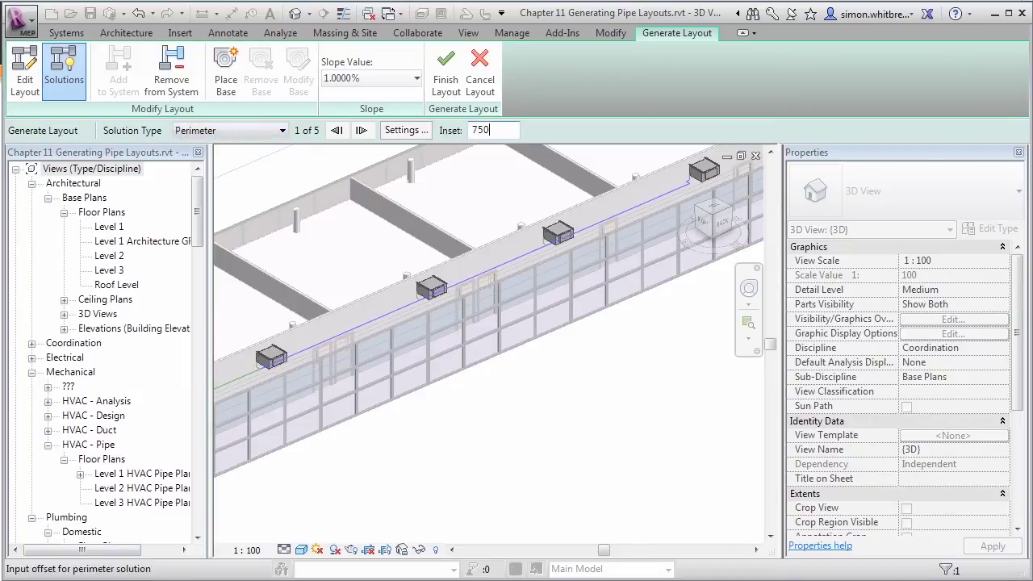
{"action": "middle_click_drag", "start_coordinate": [529, 365], "coordinate": [513, 343], "text": "shift"}
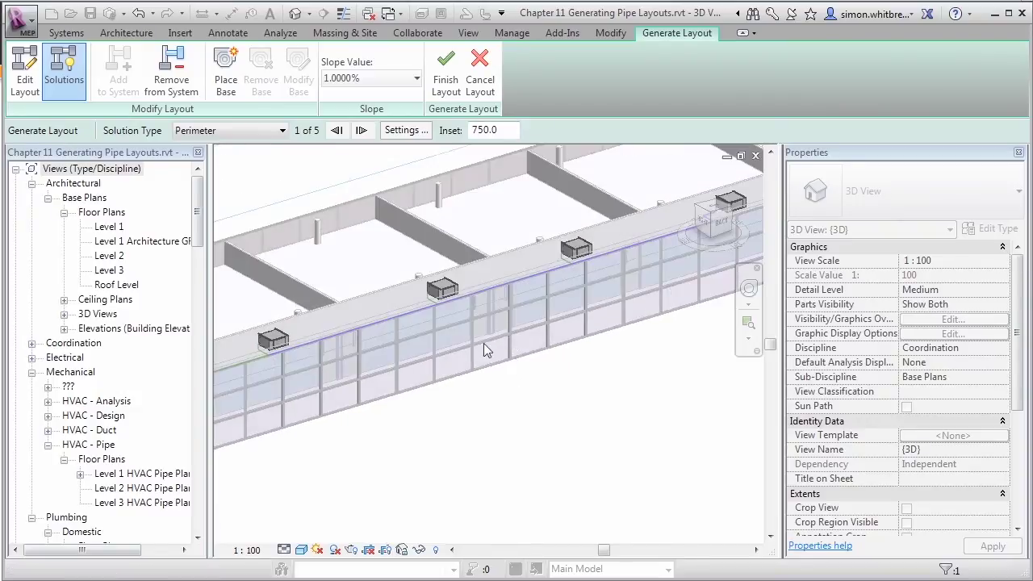
{"action": "scroll", "coordinate": [427, 308], "scroll_direction": "up", "scroll_amount": 5}
{"action": "middle_click_drag", "start_coordinate": [463, 309], "coordinate": [500, 327], "text": "shift"}
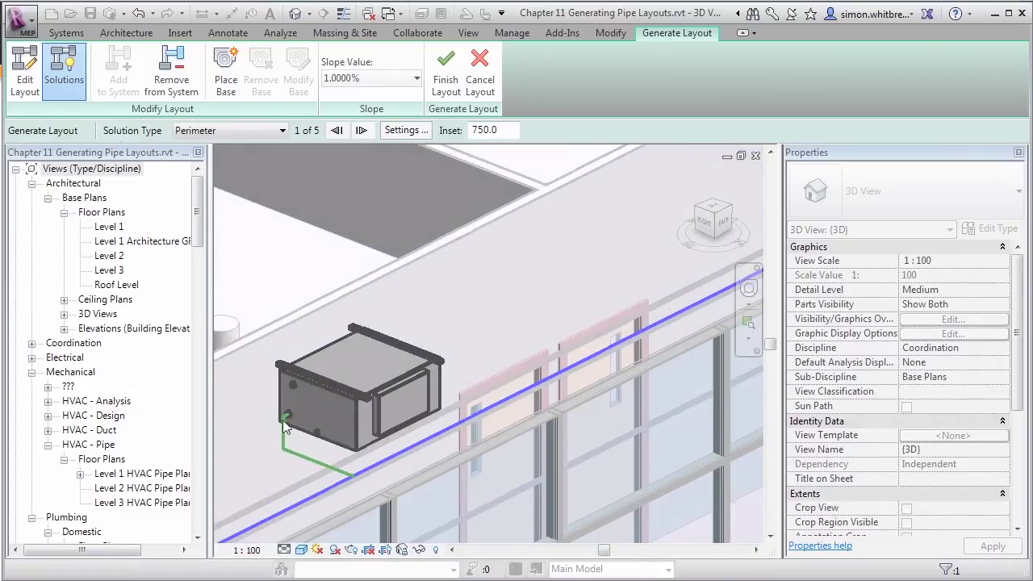
Edit the layout, moving the vertical drops and their branches at two intermediate fan coil units clear of the casings.
{"action": "left_click", "coordinate": [25, 68]}
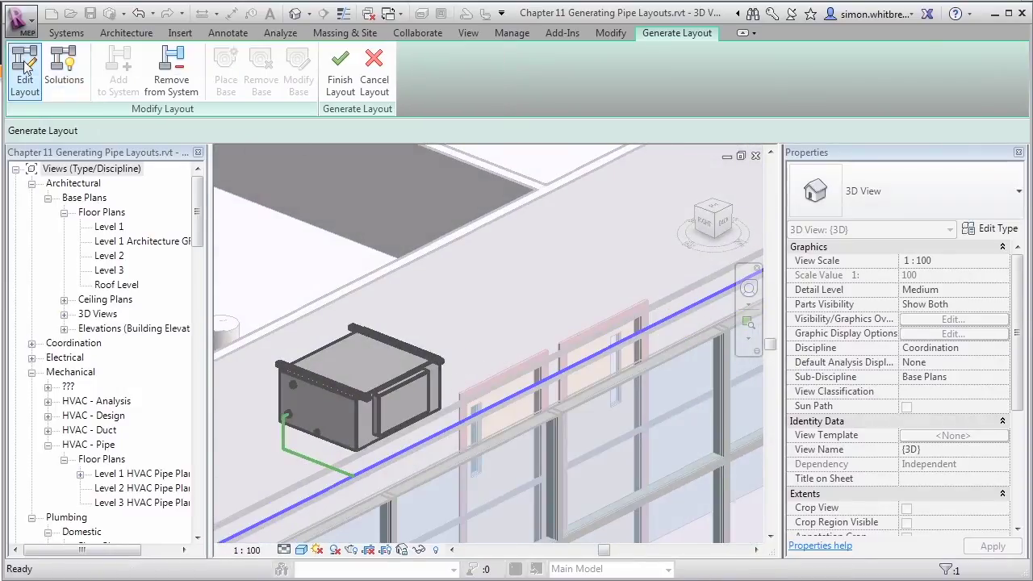
{"action": "left_click_drag", "start_coordinate": [281, 433], "coordinate": [303, 475]}
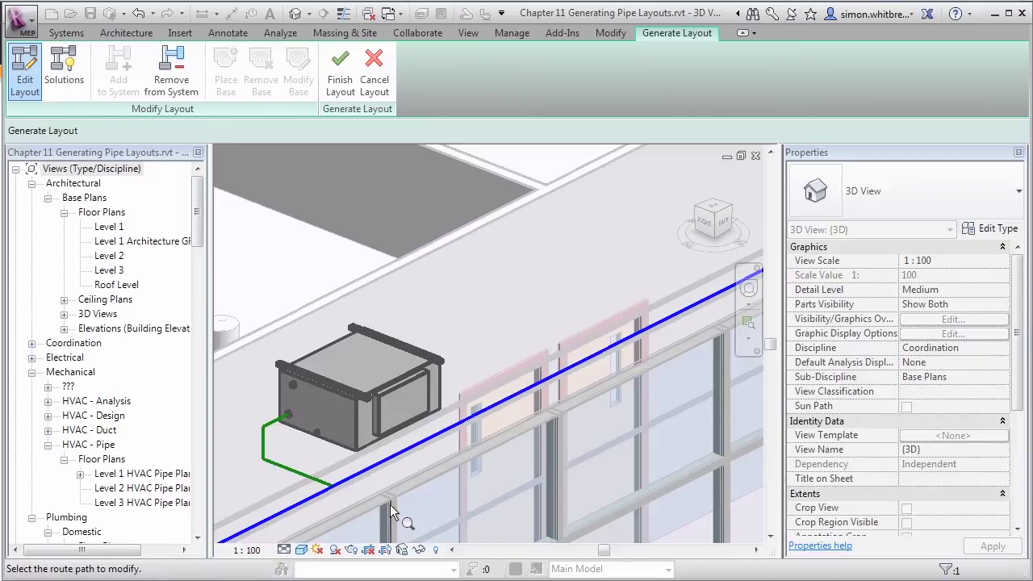
{"action": "scroll", "coordinate": [334, 282], "scroll_direction": "down", "scroll_amount": 5}
{"action": "scroll", "coordinate": [544, 230], "scroll_direction": "up", "scroll_amount": 5}
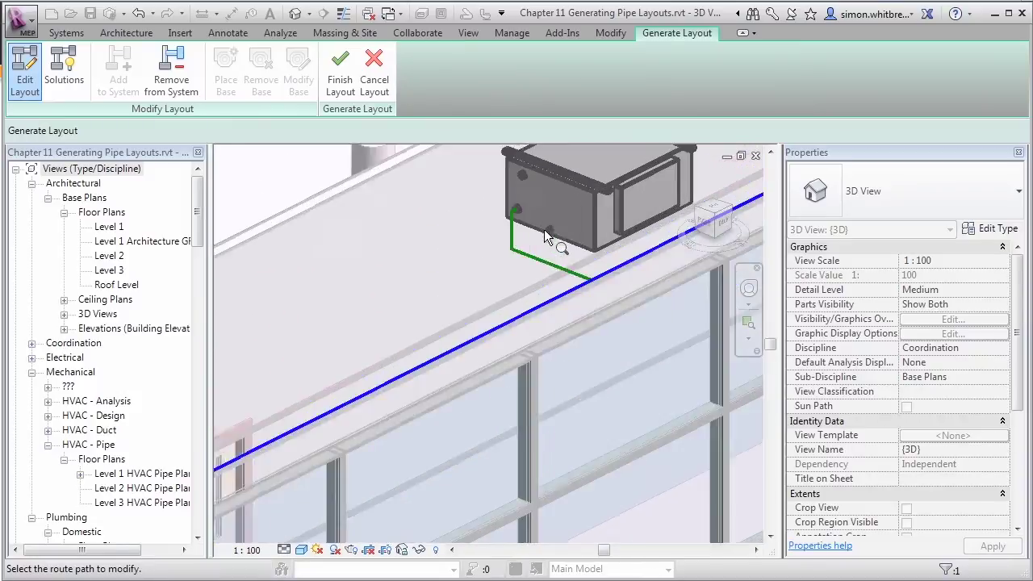
{"action": "scroll", "coordinate": [544, 229], "scroll_direction": "up", "scroll_amount": 2}
{"action": "left_click_drag", "start_coordinate": [500, 222], "coordinate": [475, 282]}
{"action": "left_click_drag", "start_coordinate": [543, 274], "coordinate": [525, 300]}
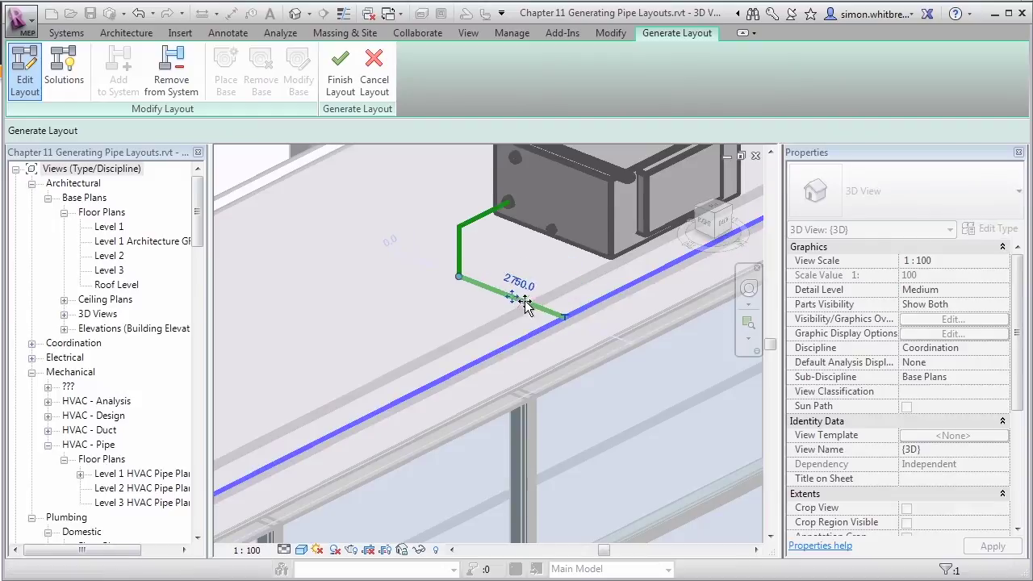
{"action": "scroll", "coordinate": [468, 280], "scroll_direction": "up", "scroll_amount": 3}
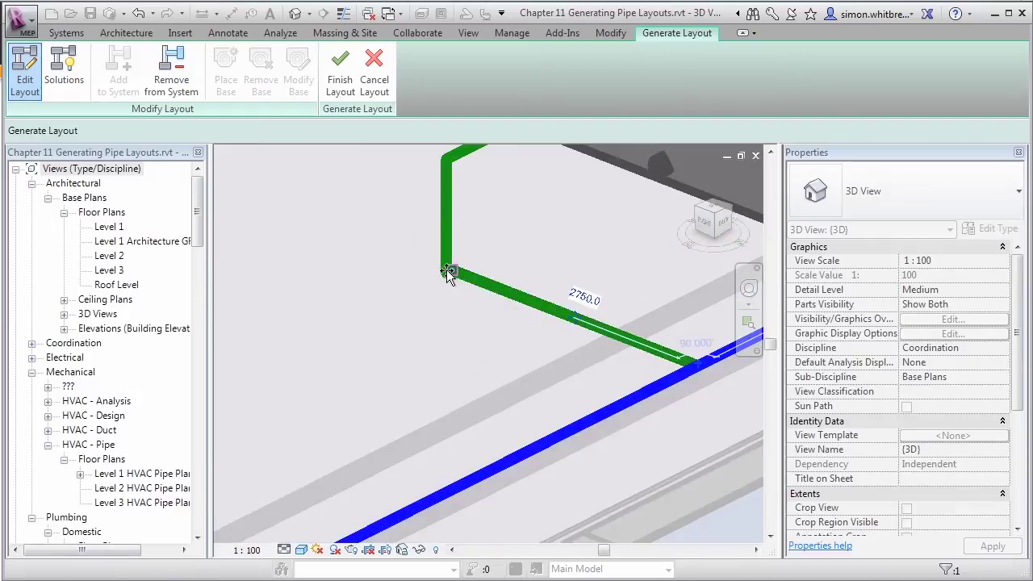
Undo the skewed drop move and shift the drops and branches clear of the casings at the next two units, including the green-route end unit.
{"action": "scroll", "coordinate": [444, 272], "scroll_direction": "down", "scroll_amount": 6}
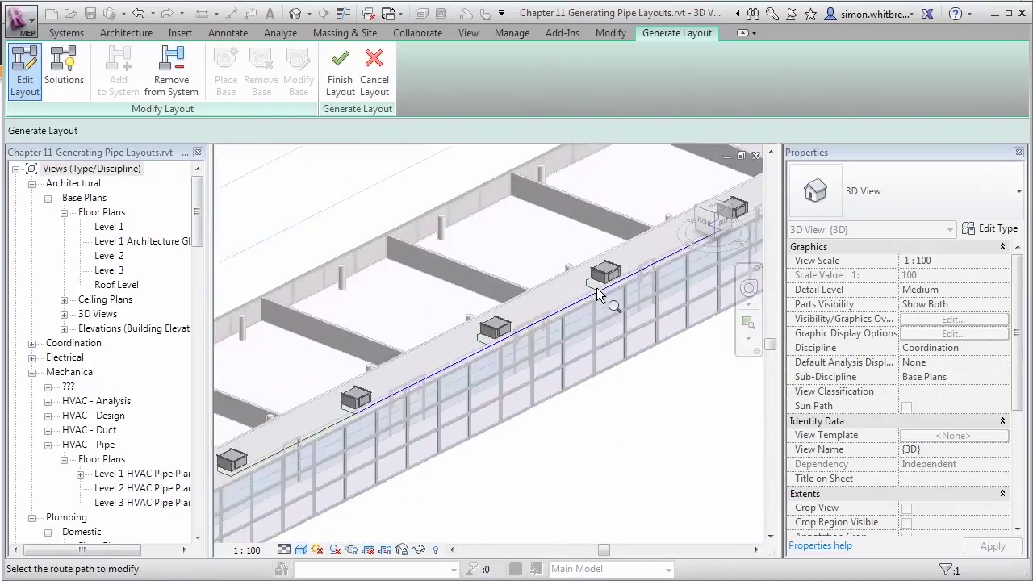
{"action": "scroll", "coordinate": [386, 395], "scroll_direction": "up", "scroll_amount": 6}
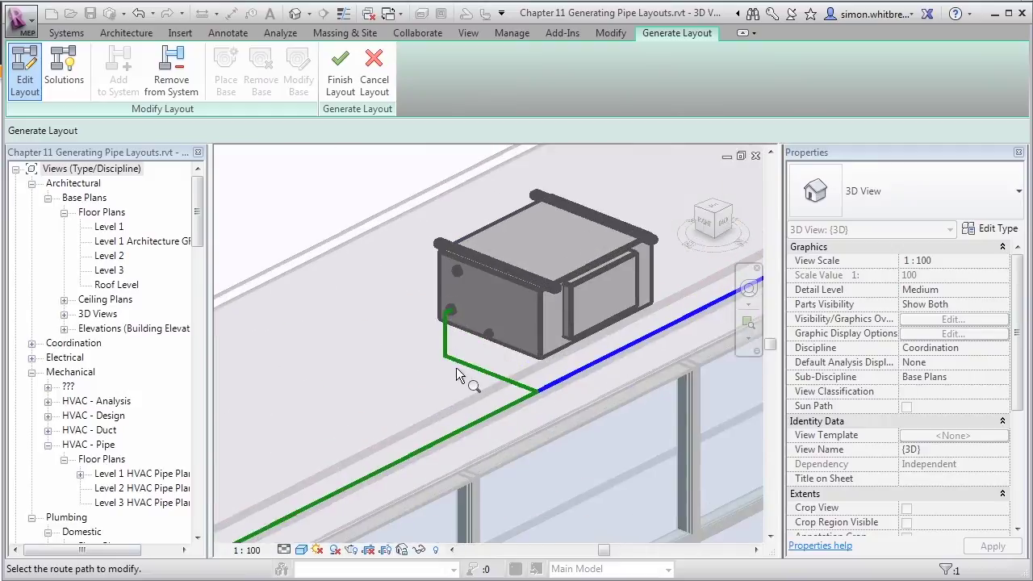
{"action": "left_click_drag", "start_coordinate": [444, 332], "coordinate": [423, 367]}
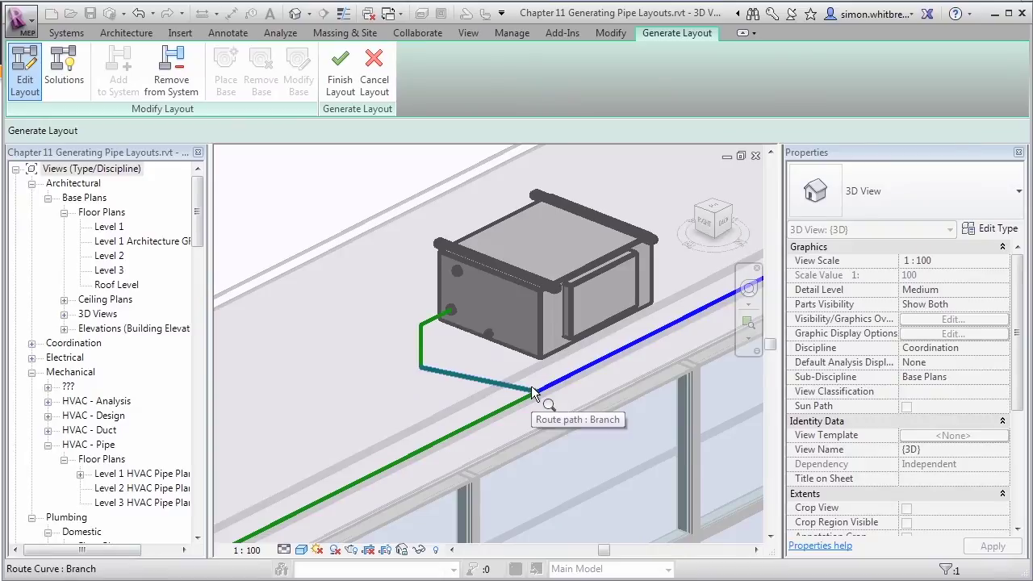
{"action": "key", "text": "ctrl+z"}
{"action": "scroll", "coordinate": [532, 355], "scroll_direction": "down", "scroll_amount": 5}
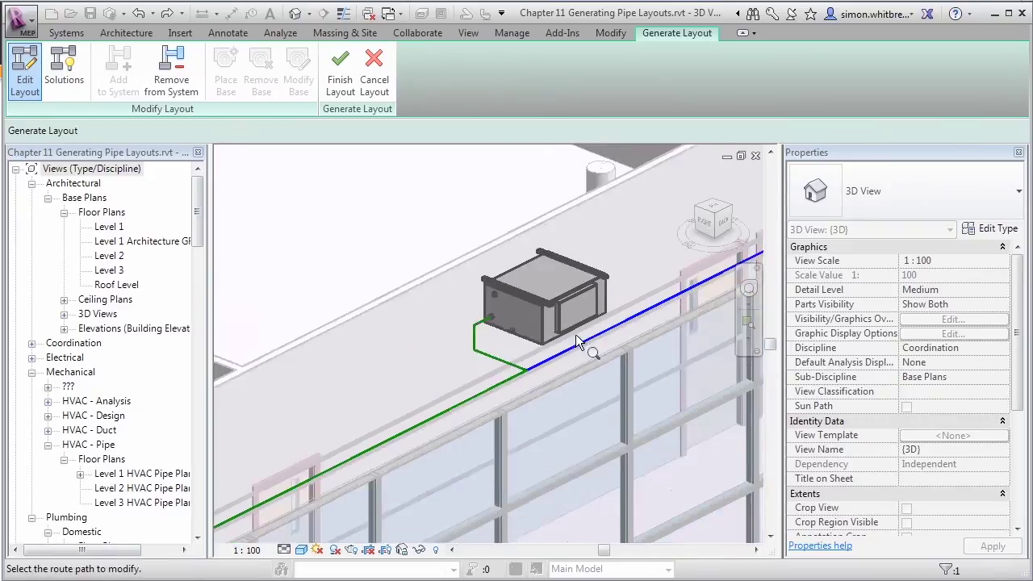
{"action": "scroll", "coordinate": [407, 421], "scroll_direction": "up", "scroll_amount": 5}
{"action": "left_click_drag", "start_coordinate": [399, 388], "coordinate": [360, 426]}
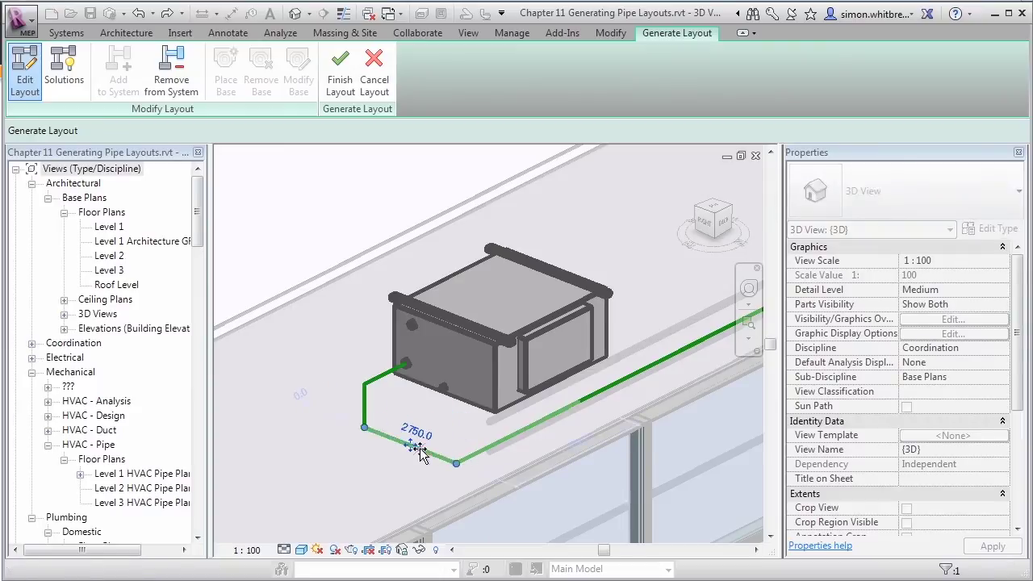
Move the vertical drop at the blue-route end fan coil unit outward to line up with its offset branch.
{"action": "scroll", "coordinate": [470, 358], "scroll_direction": "down", "scroll_amount": 5}
{"action": "middle_click_drag", "start_coordinate": [699, 239], "coordinate": [300, 487]}
{"action": "middle_click_drag", "start_coordinate": [638, 315], "coordinate": [487, 372]}
{"action": "scroll", "coordinate": [549, 348], "scroll_direction": "up", "scroll_amount": 4}
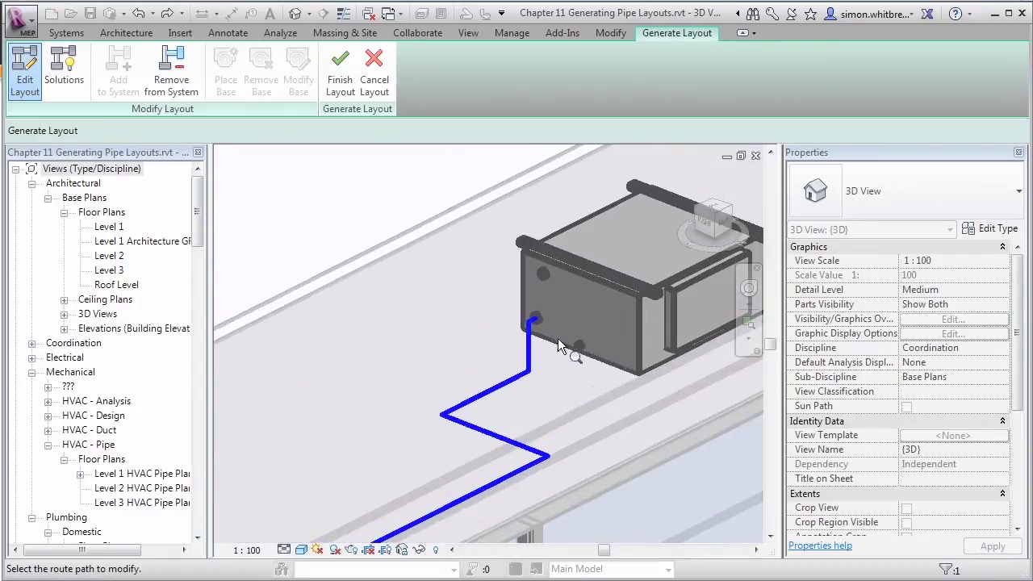
{"action": "left_click_drag", "start_coordinate": [530, 349], "coordinate": [442, 411]}
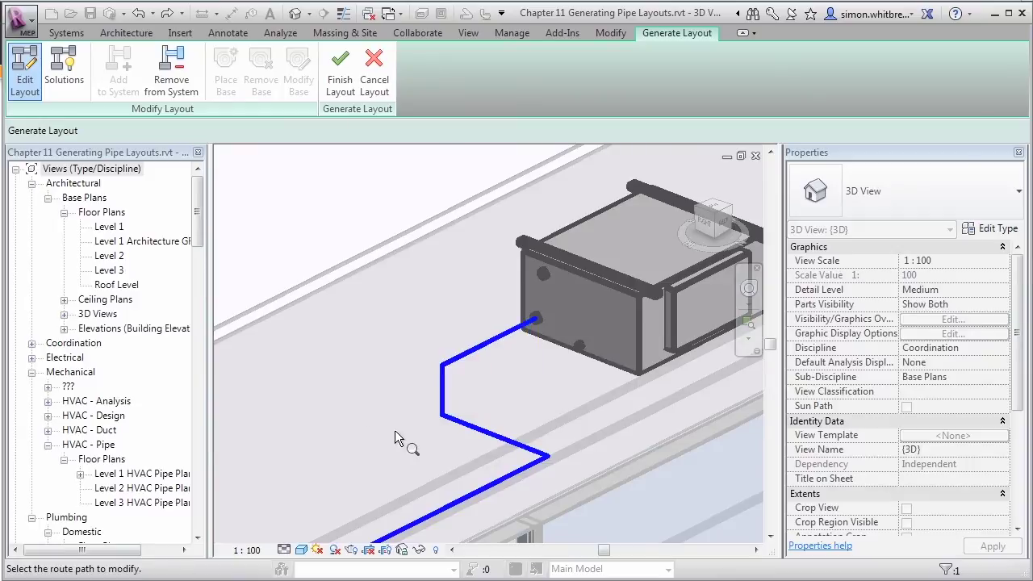
Check the edited route along the whole fan coil row and finish the layout to generate the pipes.
{"action": "scroll", "coordinate": [590, 350], "scroll_direction": "down", "scroll_amount": 8}
{"action": "middle_click_drag", "start_coordinate": [539, 400], "coordinate": [597, 334]}
{"action": "scroll", "coordinate": [573, 337], "scroll_direction": "up", "scroll_amount": 1}
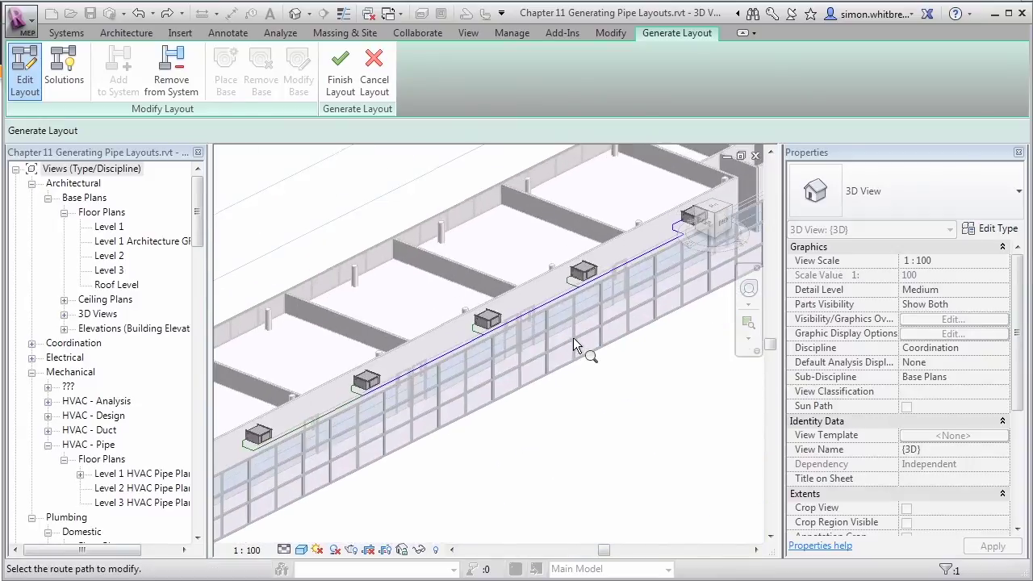
{"action": "left_click", "coordinate": [339, 69]}
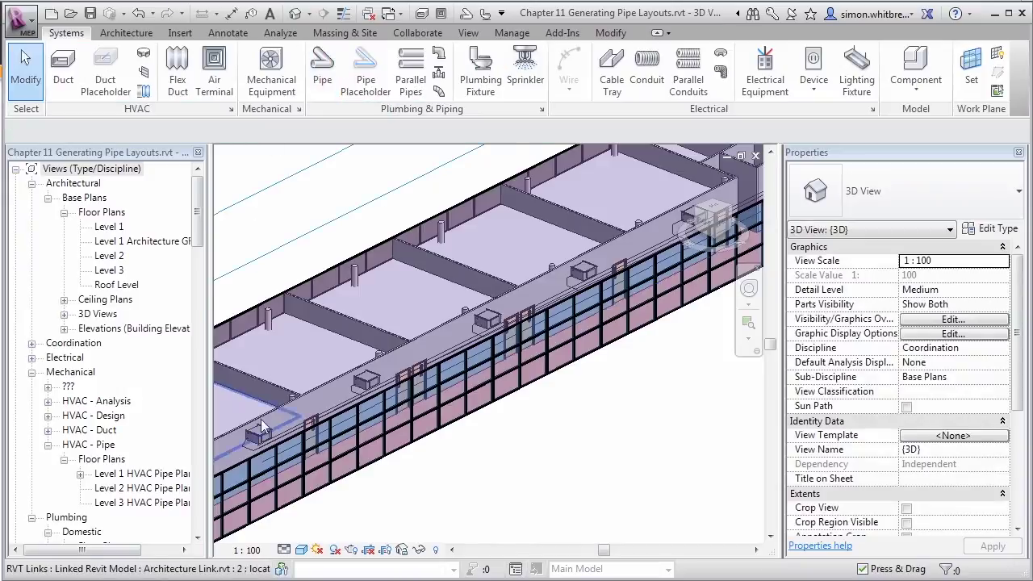
Open the Level 3 HVAC Pipe Plan floor plan and inspect the generated pipes at the fan coil units.
{"action": "double_click", "coordinate": [125, 503]}
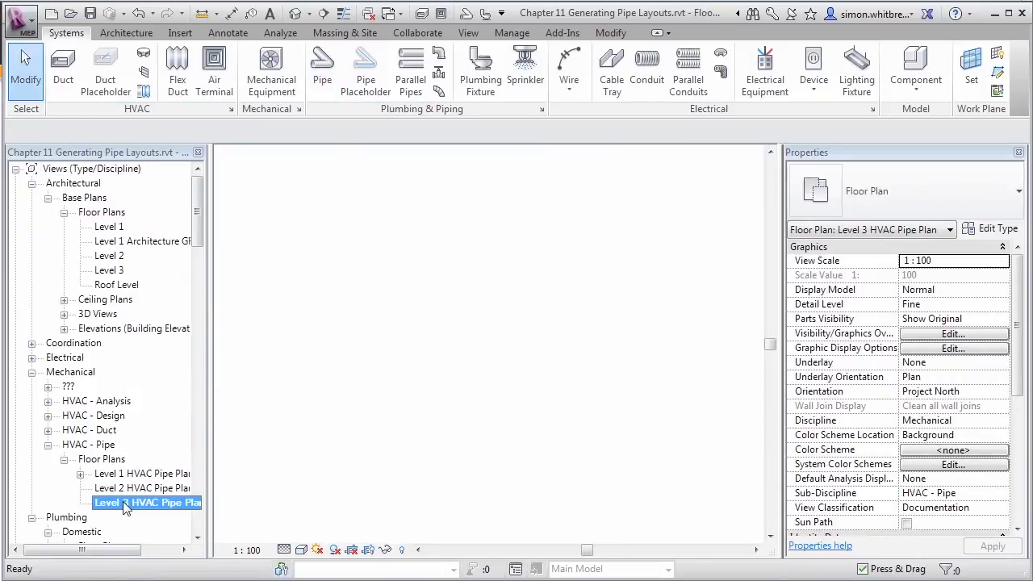
{"action": "scroll", "coordinate": [565, 348], "scroll_direction": "up", "scroll_amount": 5}
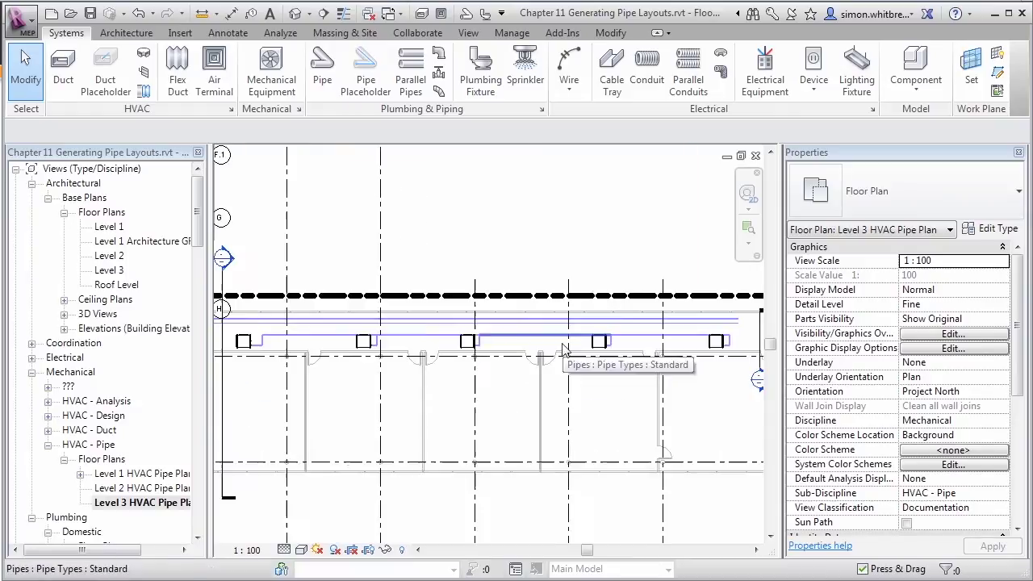
{"action": "middle_click_drag", "start_coordinate": [667, 362], "coordinate": [382, 370]}
{"action": "scroll", "coordinate": [584, 341], "scroll_direction": "up", "scroll_amount": 2}
{"action": "scroll", "coordinate": [587, 347], "scroll_direction": "up", "scroll_amount": 1}
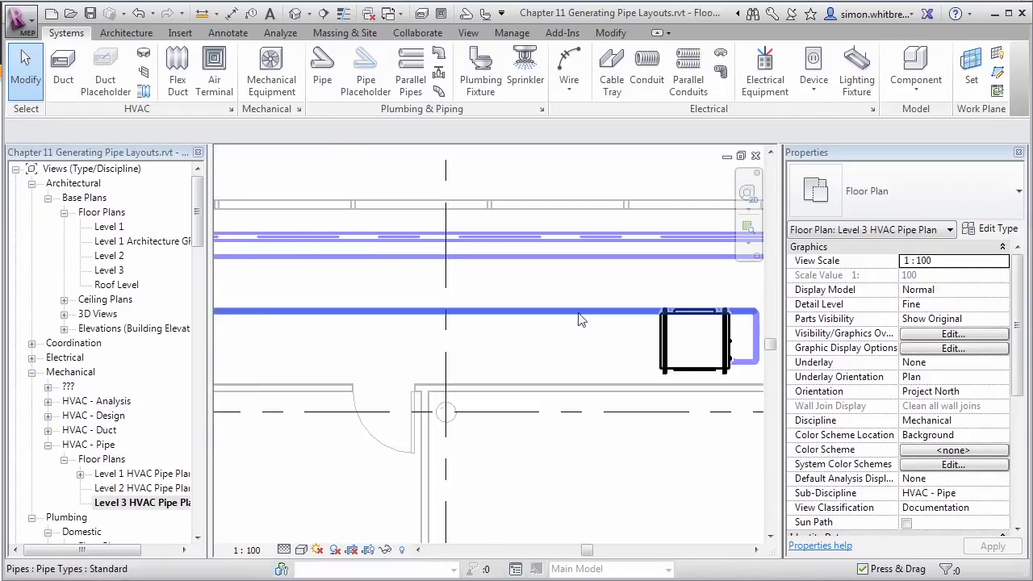
Move the main pipe run to 2000 mm from the grid line beside the fan coil units and check it along the row.
{"action": "left_click", "coordinate": [579, 313]}
{"action": "scroll", "coordinate": [676, 477], "scroll_direction": "down", "scroll_amount": 2}
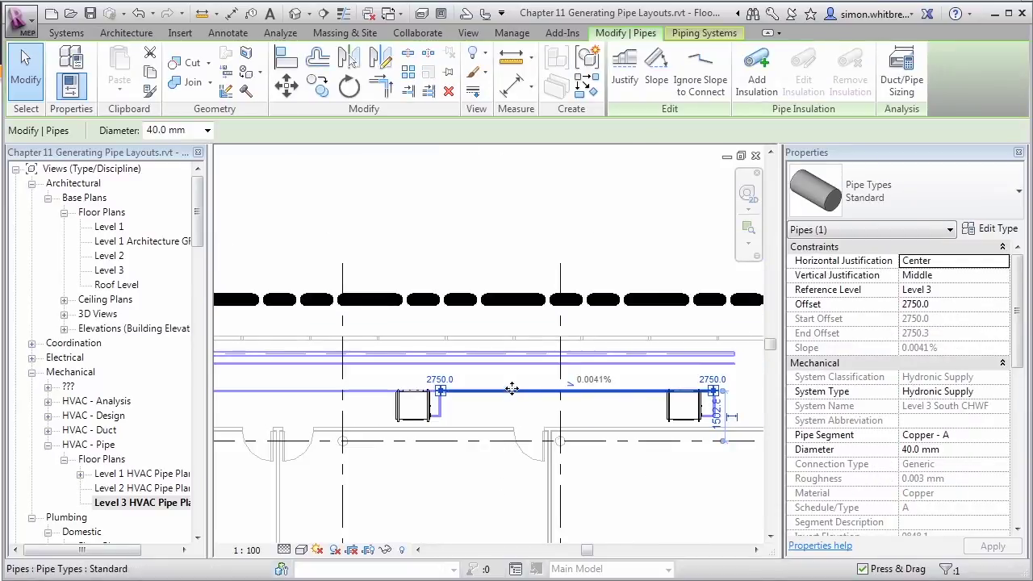
{"action": "left_click_drag", "start_coordinate": [510, 375], "coordinate": [512, 376]}
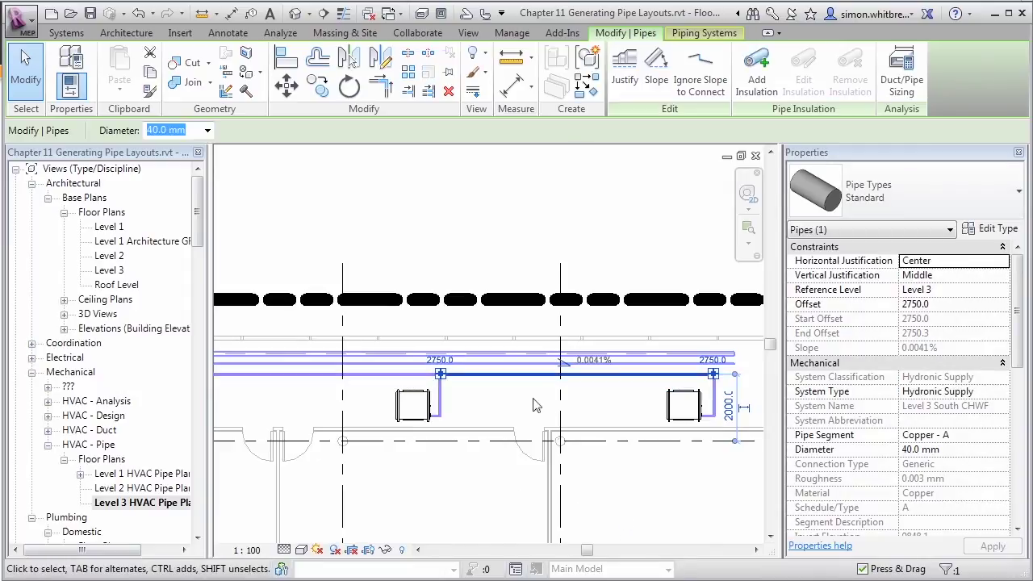
{"action": "middle_click_drag", "start_coordinate": [482, 506], "coordinate": [783, 468]}
{"action": "middle_click_drag", "start_coordinate": [275, 479], "coordinate": [663, 483]}
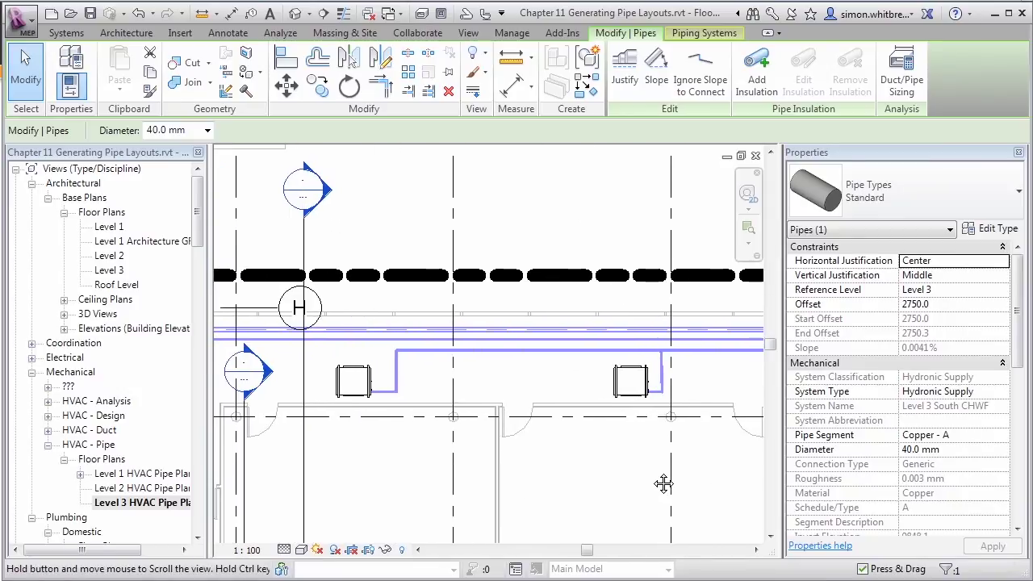